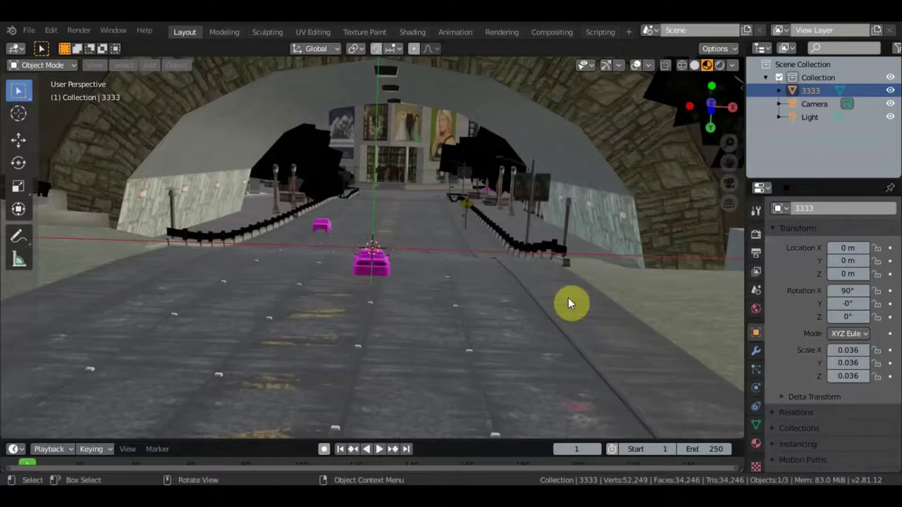
Orbit to a higher view over the 3333 street scene and show the interaction mode list
{"action": "scroll", "coordinate": [509, 257], "scroll_direction": "down", "scroll_amount": 3}
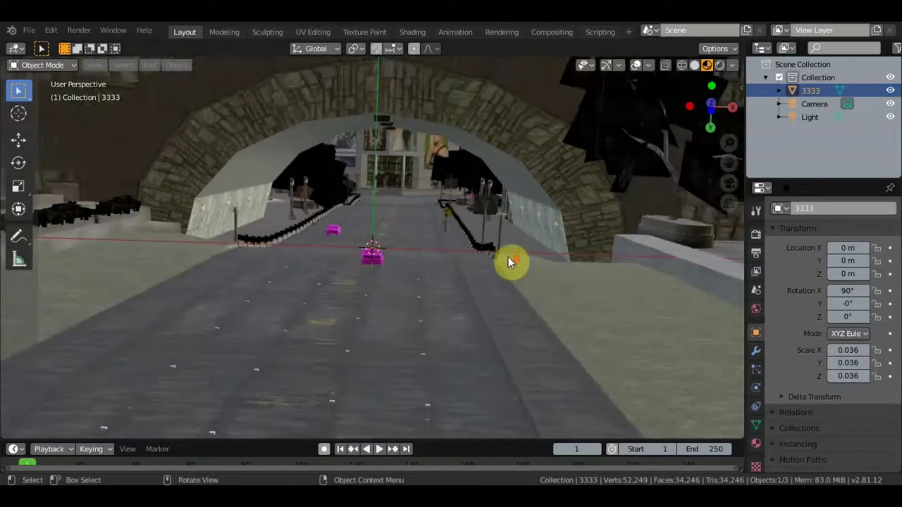
{"action": "scroll", "coordinate": [508, 257], "scroll_direction": "down", "scroll_amount": 3}
{"action": "scroll", "coordinate": [507, 255], "scroll_direction": "down", "scroll_amount": 3}
{"action": "scroll", "coordinate": [508, 256], "scroll_direction": "down", "scroll_amount": 3}
{"action": "mouse_move", "coordinate": [507, 256]}
{"action": "middle_mouse_down"}
{"action": "mouse_move", "coordinate": [520, 278]}
{"action": "mouse_move", "coordinate": [476, 292]}
{"action": "mouse_move", "coordinate": [509, 323]}
{"action": "mouse_move", "coordinate": [497, 353]}
{"action": "mouse_move", "coordinate": [499, 217]}
{"action": "mouse_move", "coordinate": [503, 356]}
{"action": "middle_mouse_up"}
{"action": "scroll", "coordinate": [501, 269], "scroll_direction": "up", "scroll_amount": 5}
{"action": "scroll", "coordinate": [498, 257], "scroll_direction": "up", "scroll_amount": 1}
{"action": "scroll", "coordinate": [499, 246], "scroll_direction": "up", "scroll_amount": 2}
{"action": "scroll", "coordinate": [500, 240], "scroll_direction": "up", "scroll_amount": 2}
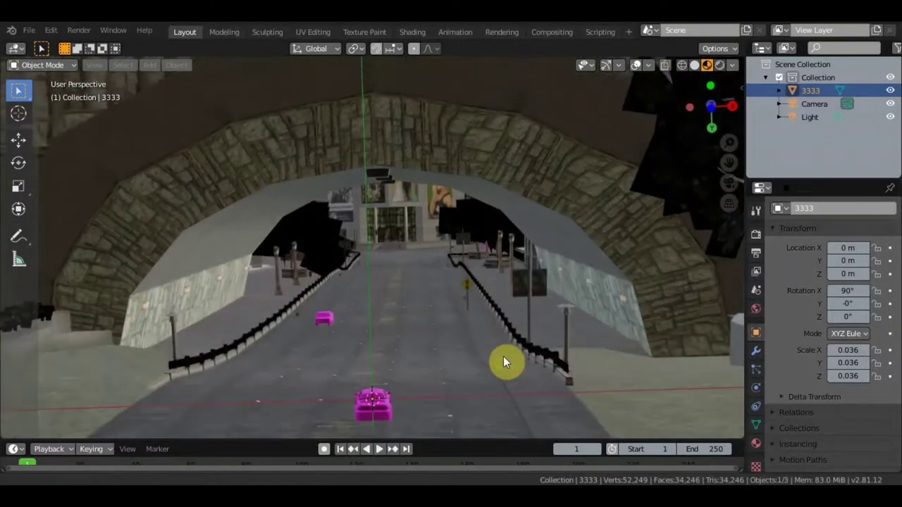
{"action": "left_click", "coordinate": [49, 64]}
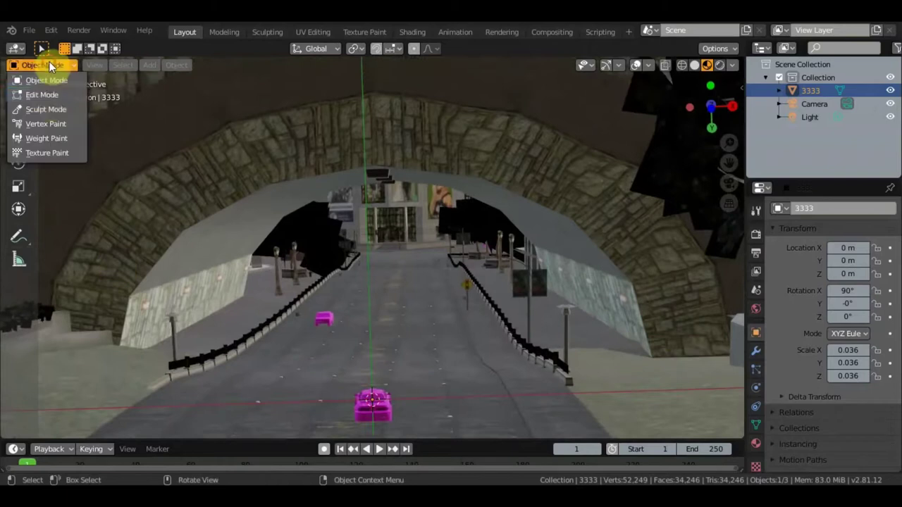
Enter Edit Mode with face select and select two adjacent faces on the stone arch
{"action": "key", "text": "Return"}
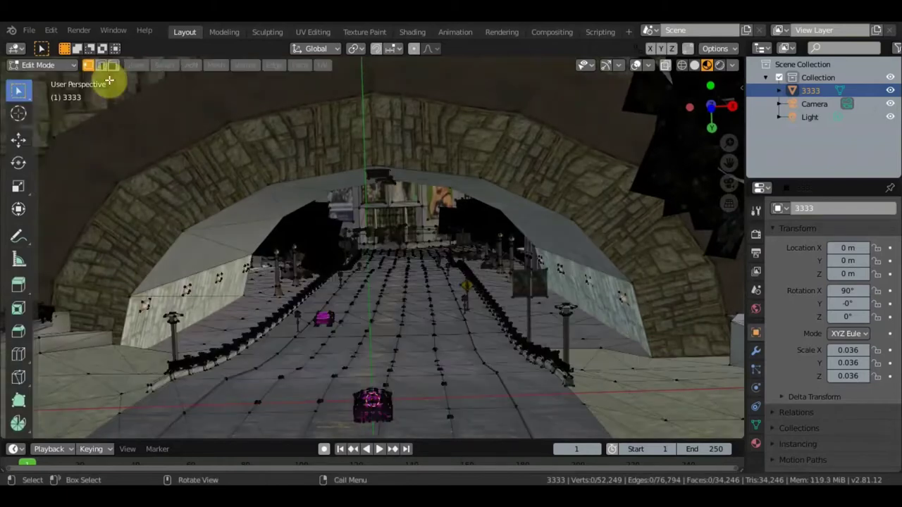
{"action": "left_click", "coordinate": [115, 65]}
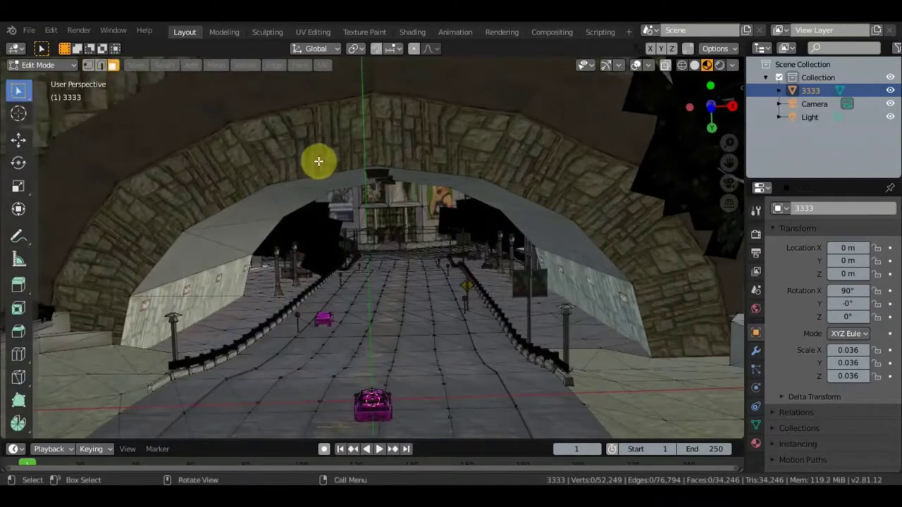
{"action": "left_click", "coordinate": [325, 158]}
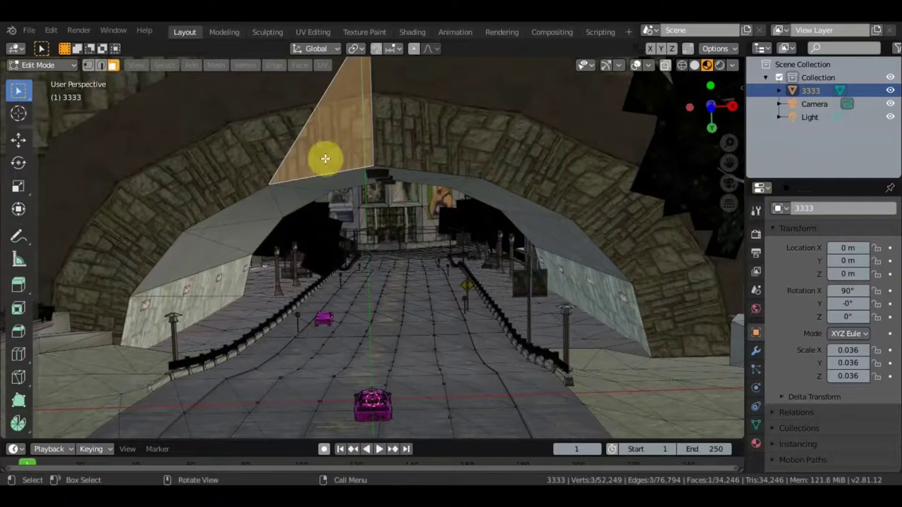
{"action": "scroll", "coordinate": [324, 158], "scroll_direction": "down", "scroll_amount": 1}
{"action": "scroll", "coordinate": [326, 157], "scroll_direction": "down", "scroll_amount": 1}
{"action": "scroll", "coordinate": [329, 157], "scroll_direction": "down", "scroll_amount": 1}
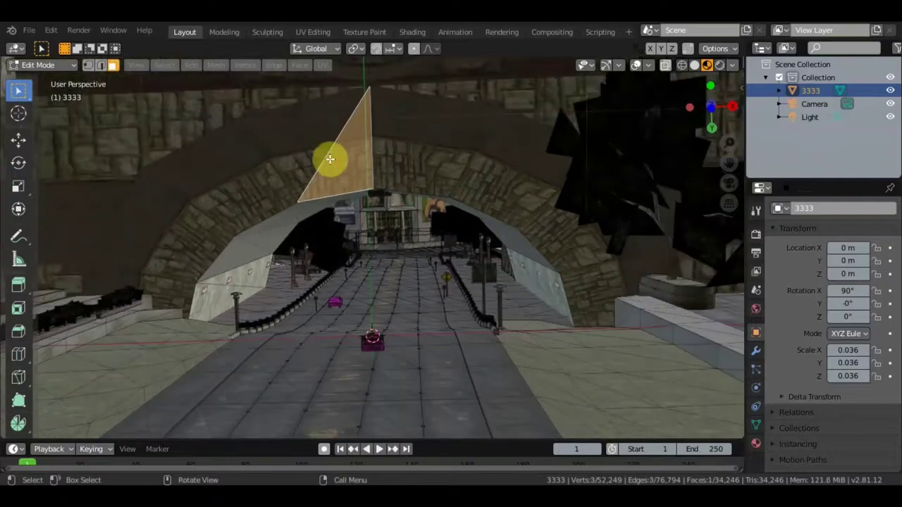
{"action": "left_click", "coordinate": [306, 146], "text": "shift"}
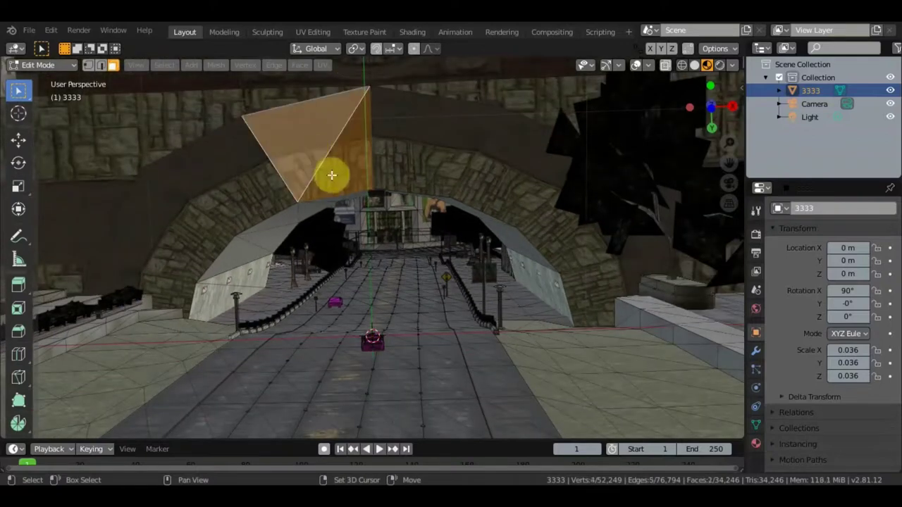
Add lower-left arch faces, then narrow the selection to a single arch triangle
{"action": "left_click", "coordinate": [248, 198], "text": "shift"}
{"action": "left_click", "coordinate": [197, 233], "text": "shift"}
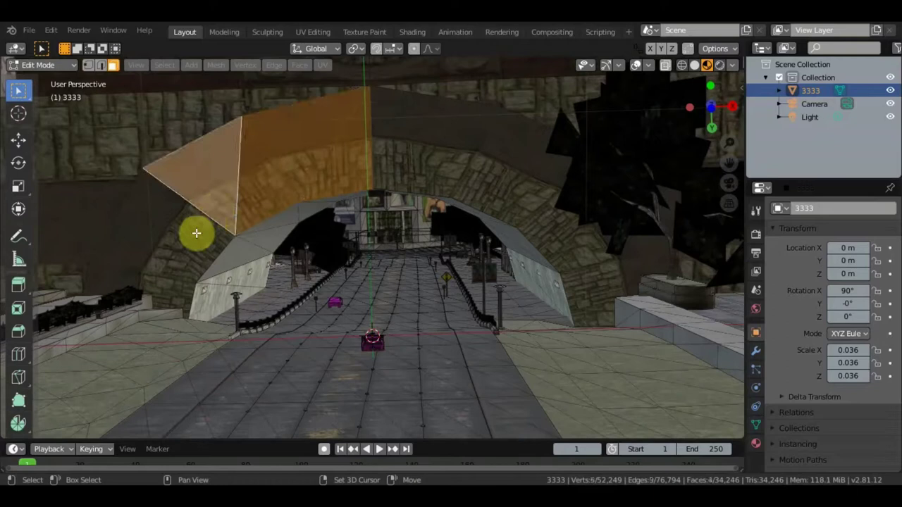
{"action": "left_click", "coordinate": [189, 248], "text": "shift"}
{"action": "left_click", "coordinate": [162, 264], "text": "shift"}
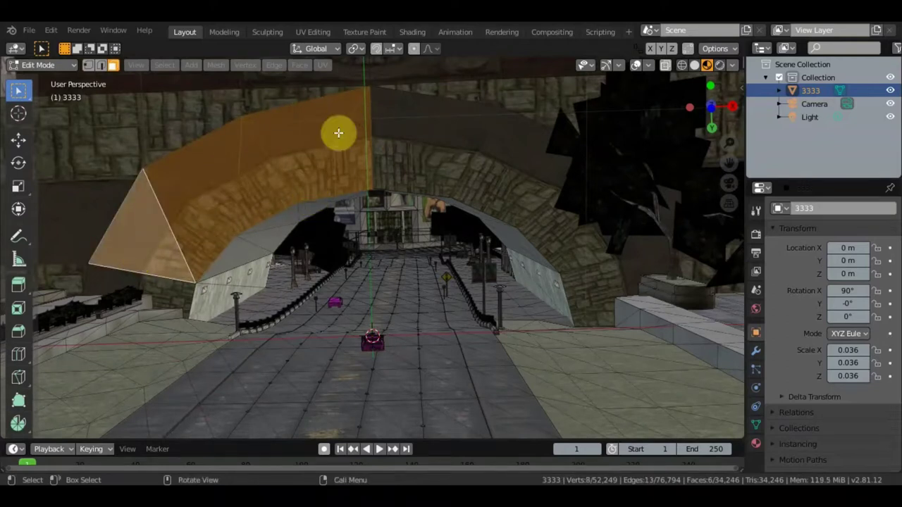
{"action": "left_click", "coordinate": [385, 172], "text": "shift"}
{"action": "left_click", "coordinate": [388, 171]}
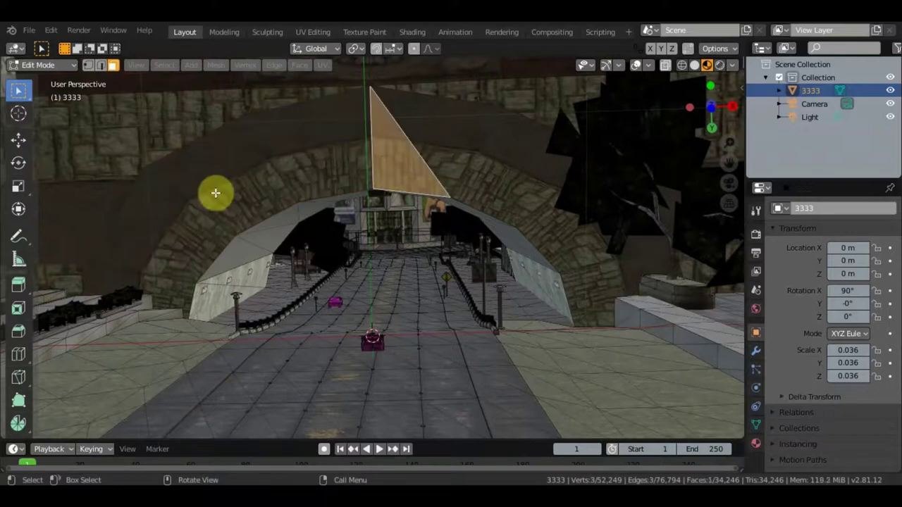
{"action": "scroll", "coordinate": [451, 202], "scroll_direction": "up", "scroll_amount": 1}
{"action": "scroll", "coordinate": [486, 198], "scroll_direction": "up", "scroll_amount": 2}
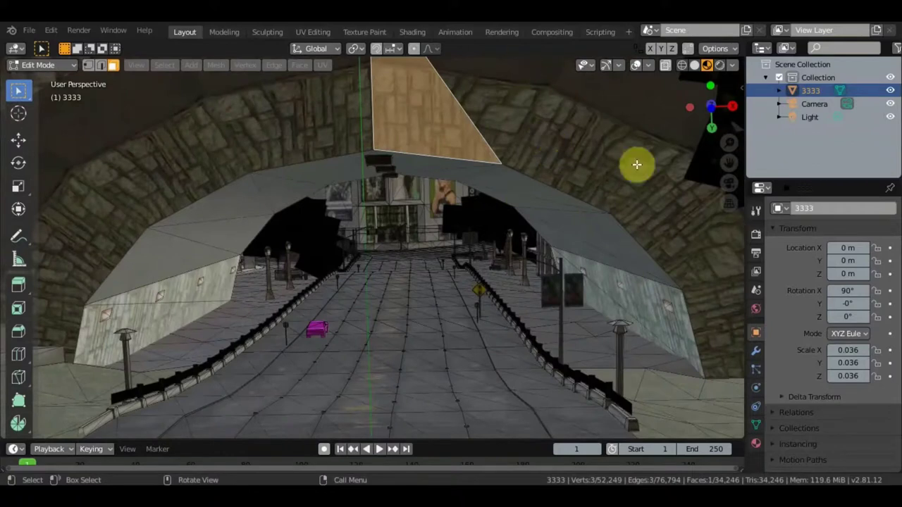
{"action": "key", "text": "ctrl+z"}
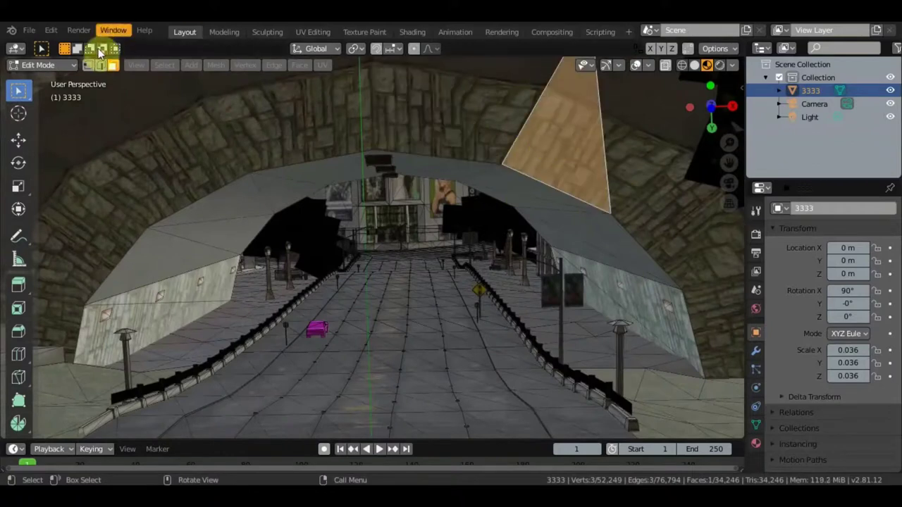
Switch to vertex select, then to edge select mode
{"action": "left_click", "coordinate": [91, 64]}
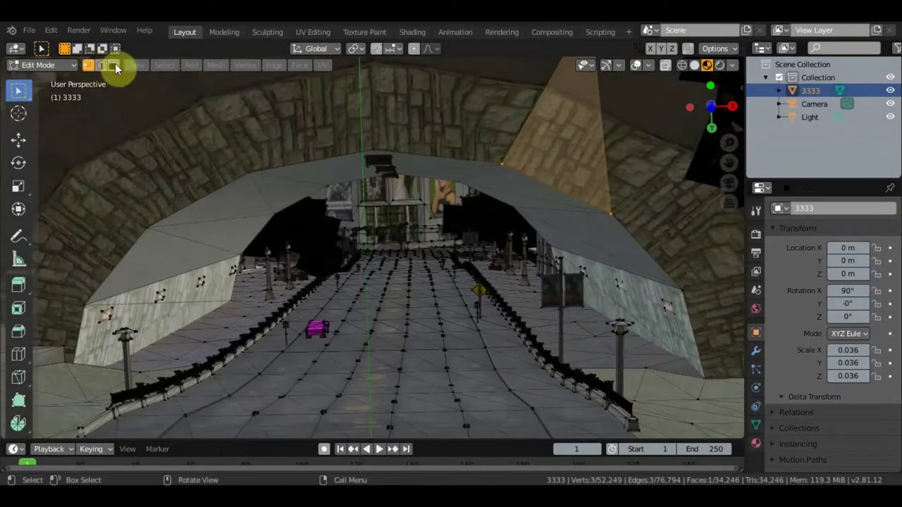
{"action": "left_click", "coordinate": [102, 65]}
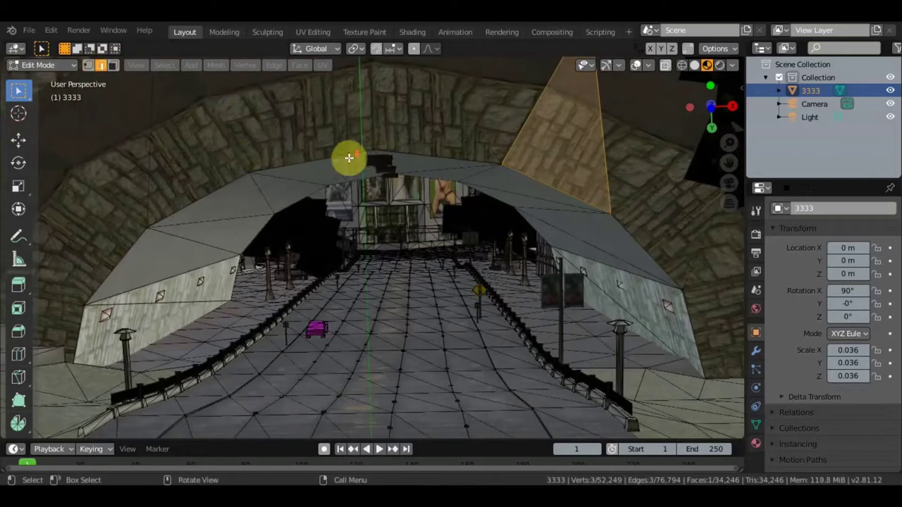
{"action": "scroll", "coordinate": [349, 158], "scroll_direction": "down", "scroll_amount": 2}
{"action": "scroll", "coordinate": [349, 158], "scroll_direction": "down", "scroll_amount": 2}
Tilt the view up to the windowed wall and select its first triangles in face mode
{"action": "mouse_move", "coordinate": [425, 155]}
{"action": "middle_mouse_down"}
{"action": "mouse_move", "coordinate": [438, 69]}
{"action": "mouse_move", "coordinate": [457, 361]}
{"action": "middle_mouse_up"}
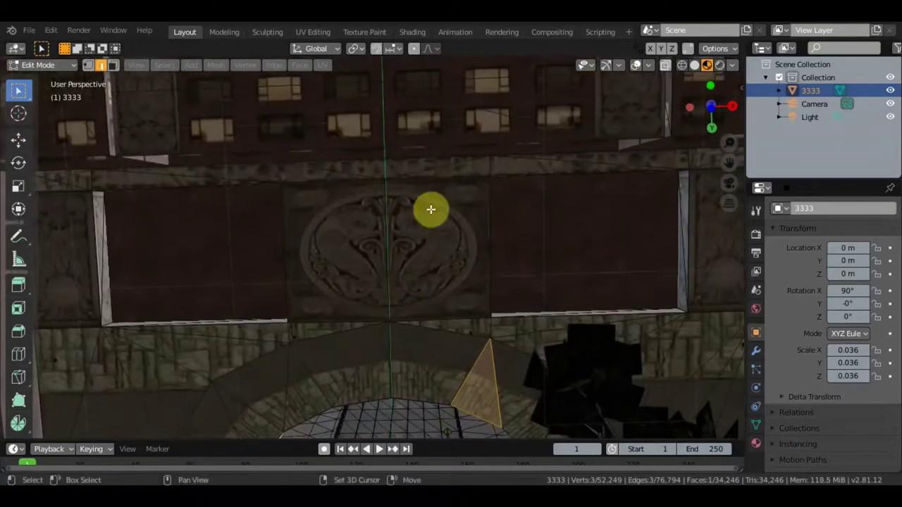
{"action": "middle_click_drag", "start_coordinate": [409, 183], "coordinate": [432, 352], "text": "shift"}
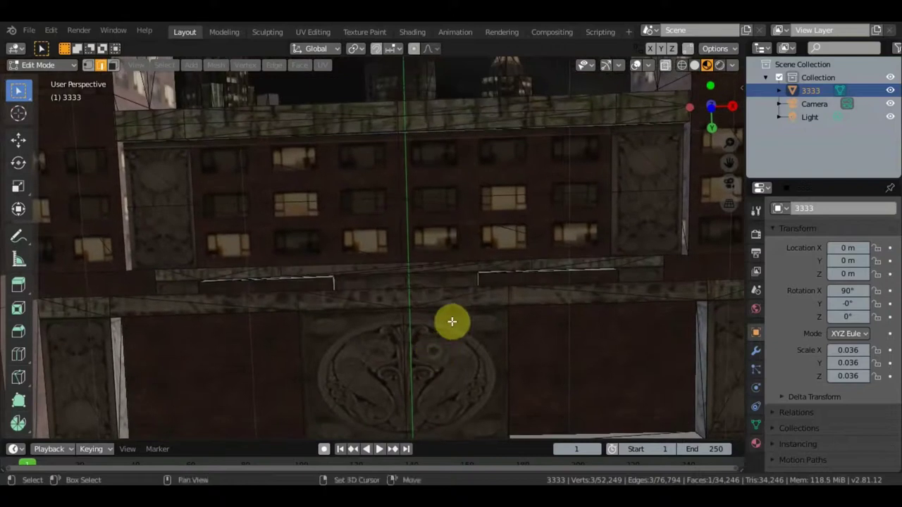
{"action": "left_click", "coordinate": [113, 65]}
{"action": "left_click", "coordinate": [306, 202]}
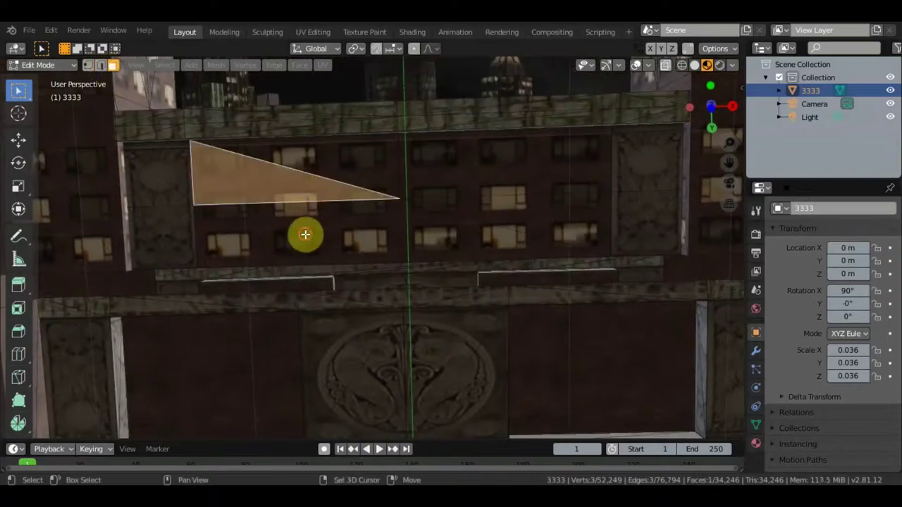
{"action": "left_click", "coordinate": [296, 235], "text": "shift"}
{"action": "left_click", "coordinate": [262, 241], "text": "shift"}
Extend the wall face selection rightward across the window row
{"action": "left_click", "coordinate": [331, 162], "text": "shift"}
{"action": "left_click", "coordinate": [453, 166], "text": "shift"}
{"action": "left_click", "coordinate": [494, 226], "text": "shift"}
{"action": "left_click", "coordinate": [568, 217], "text": "shift"}
{"action": "left_click", "coordinate": [579, 162], "text": "shift"}
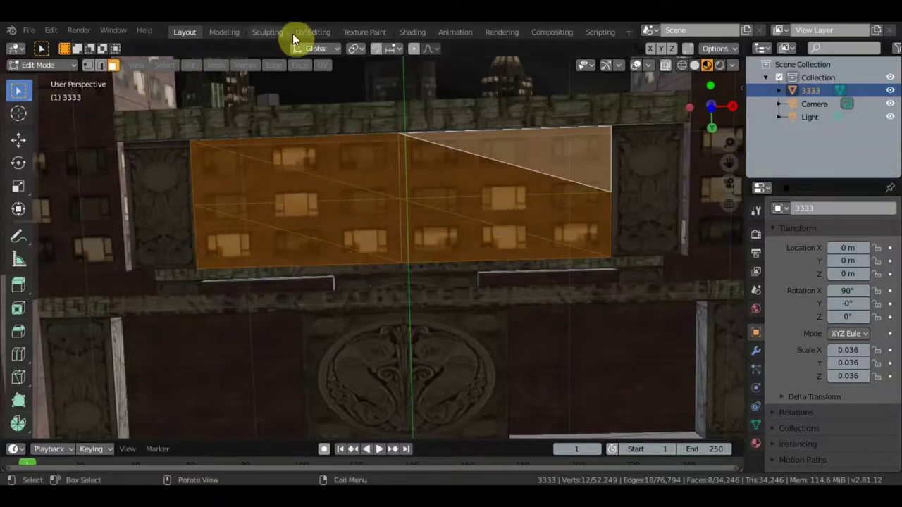
Reselect faces along the wall's left edge, ending with the upper-left corner quad
{"action": "left_click", "coordinate": [157, 190]}
{"action": "left_click", "coordinate": [177, 206], "text": "shift"}
{"action": "left_click", "coordinate": [144, 236], "text": "shift"}
{"action": "left_click", "coordinate": [178, 239], "text": "shift"}
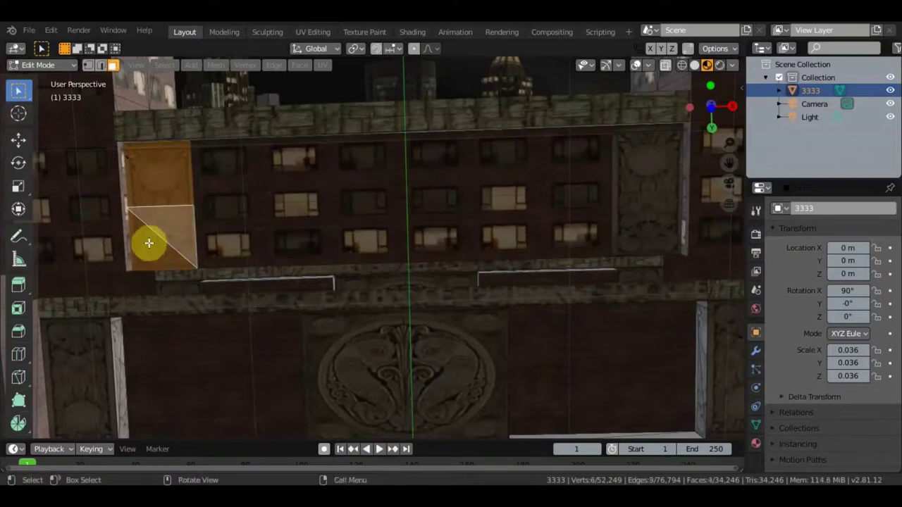
{"action": "left_click", "coordinate": [151, 253]}
{"action": "left_click", "coordinate": [177, 234], "text": "shift"}
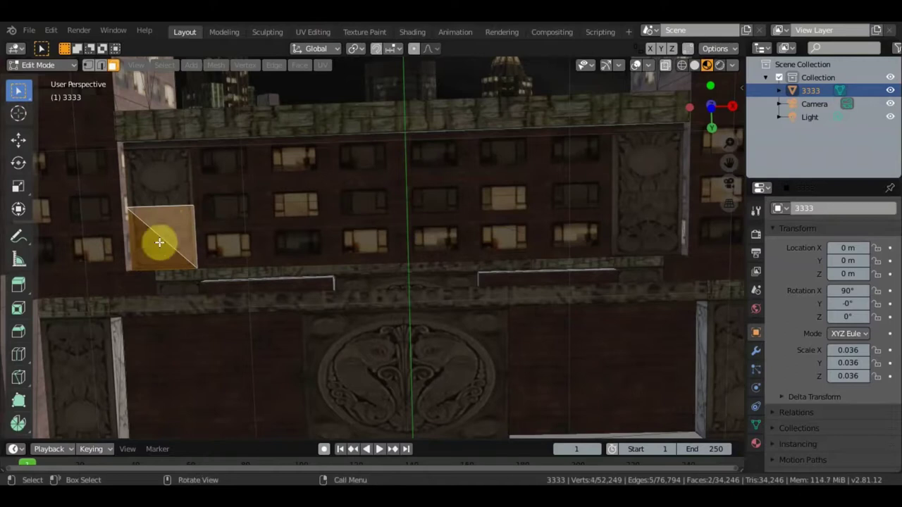
{"action": "left_click", "coordinate": [161, 188]}
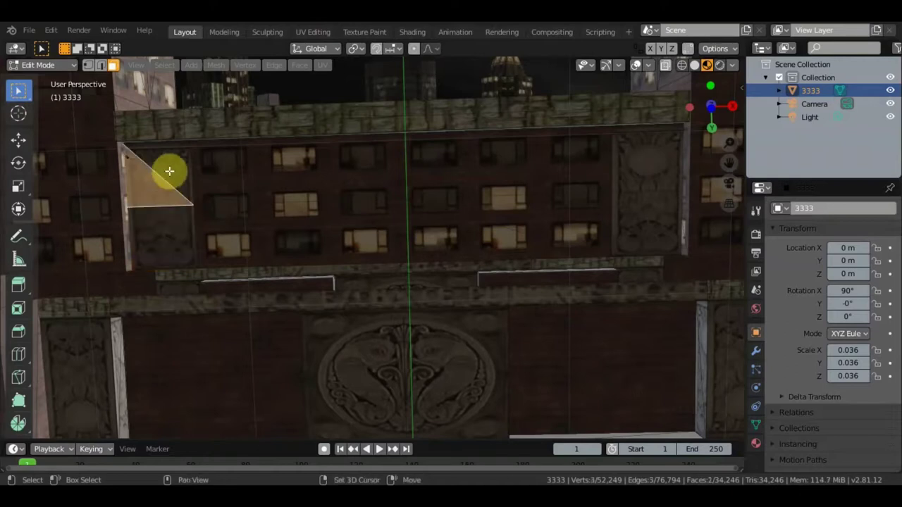
{"action": "left_click", "coordinate": [171, 169], "text": "shift"}
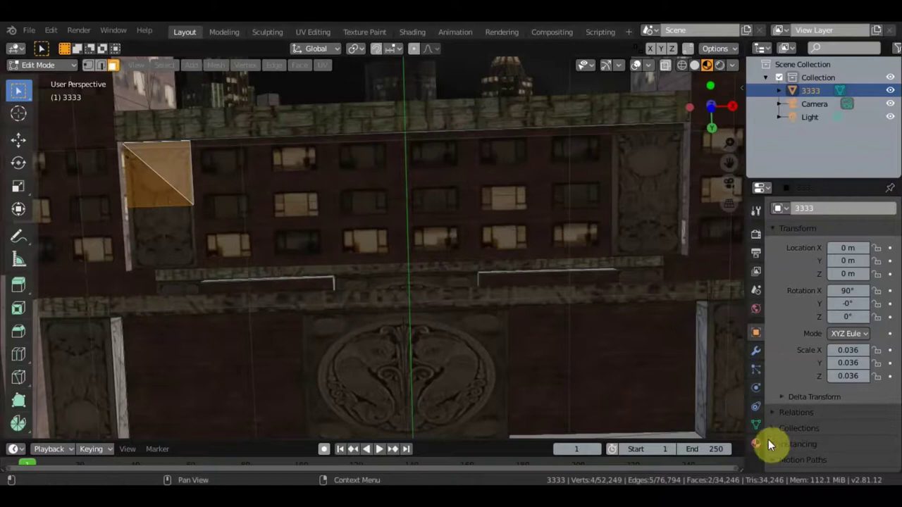
Orbit out and select triangles around the left tower's top and lower sides
{"action": "mouse_move", "coordinate": [365, 225]}
{"action": "middle_mouse_down"}
{"action": "mouse_move", "coordinate": [393, 228]}
{"action": "mouse_move", "coordinate": [227, 149]}
{"action": "middle_mouse_up"}
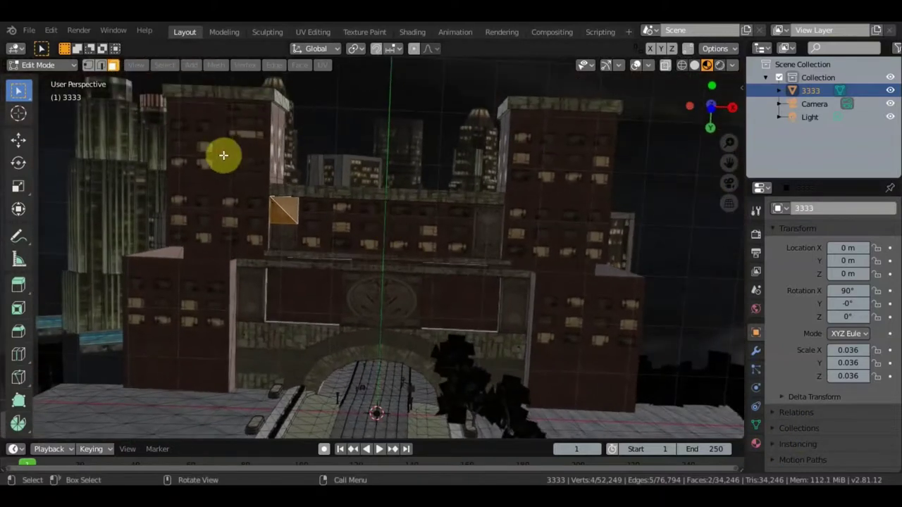
{"action": "left_click", "coordinate": [223, 155]}
{"action": "left_click", "coordinate": [206, 148], "text": "shift"}
{"action": "left_click", "coordinate": [172, 187], "text": "shift"}
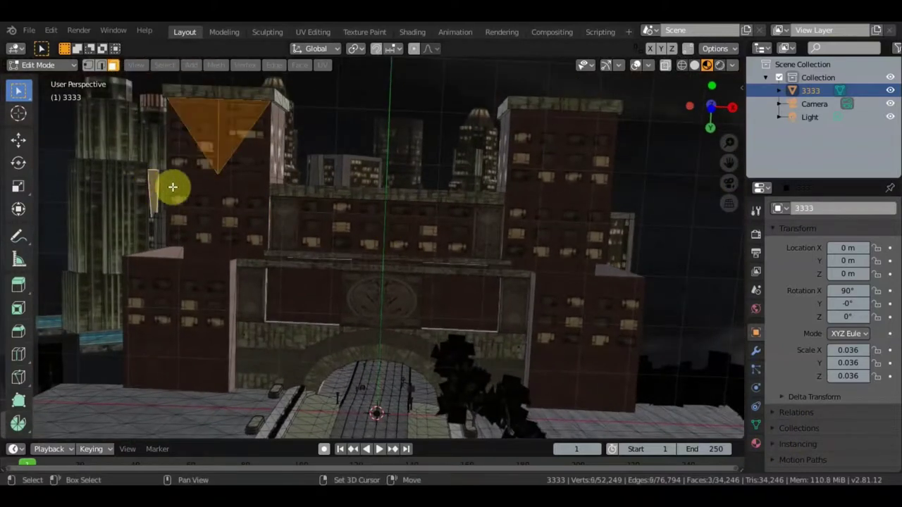
{"action": "left_click", "coordinate": [175, 168], "text": "shift"}
{"action": "left_click", "coordinate": [191, 162], "text": "shift"}
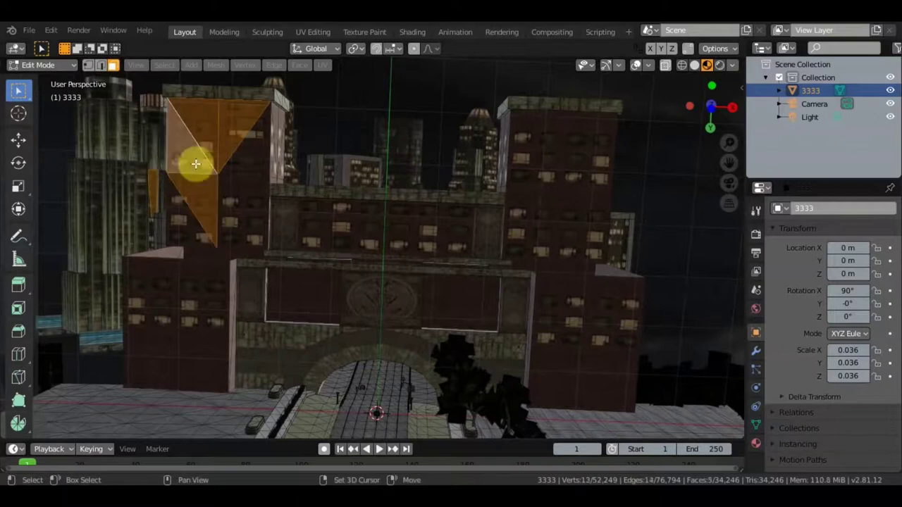
{"action": "left_click", "coordinate": [242, 157], "text": "shift"}
{"action": "left_click", "coordinate": [244, 199], "text": "shift"}
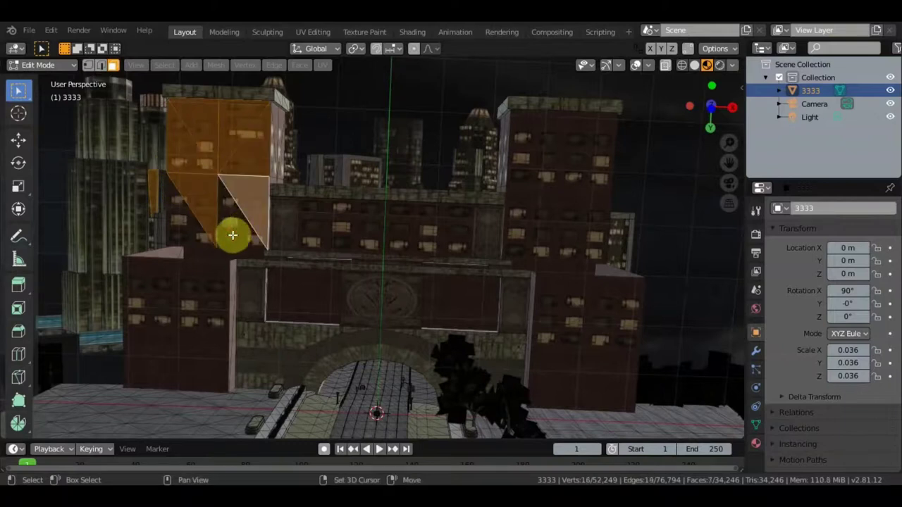
{"action": "left_click", "coordinate": [232, 235], "text": "shift"}
{"action": "left_click", "coordinate": [182, 243], "text": "shift"}
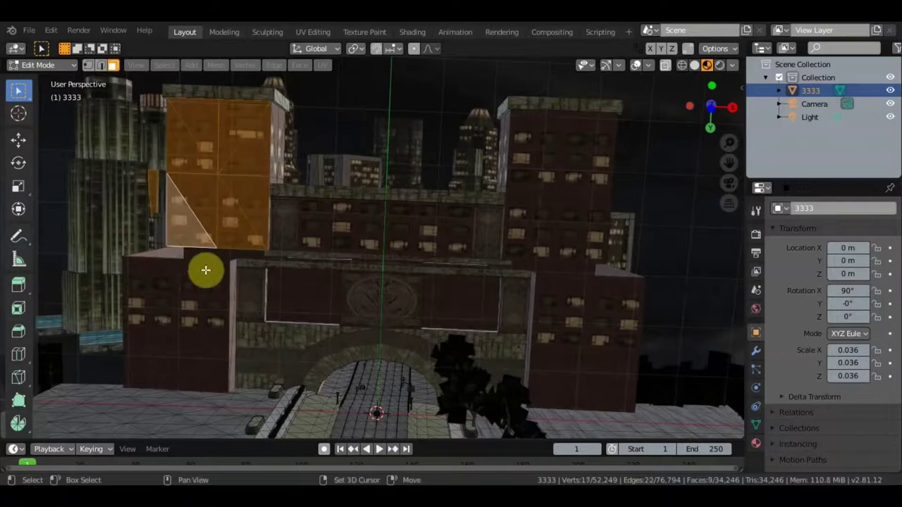
Add the lower left building's top, front and dark lower-left faces
{"action": "left_click", "coordinate": [204, 301], "text": "shift"}
{"action": "left_click", "coordinate": [221, 259], "text": "shift"}
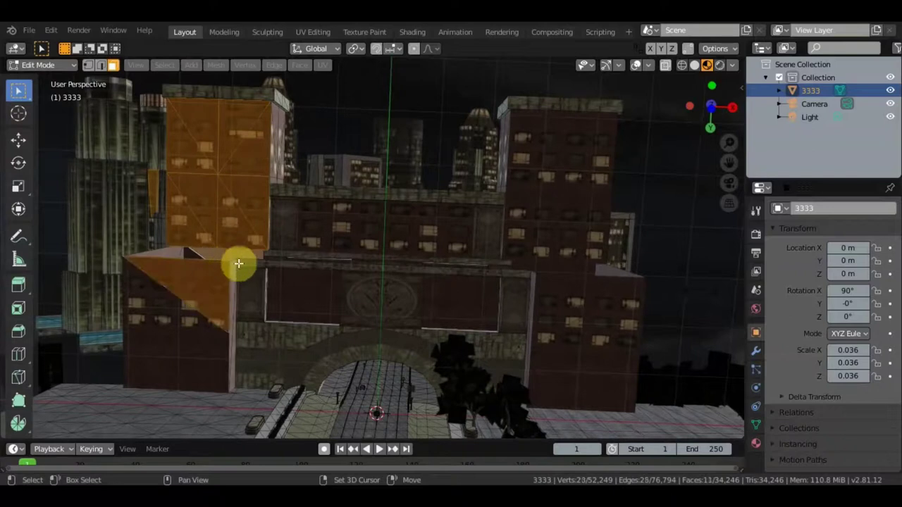
{"action": "left_click", "coordinate": [187, 256], "text": "shift"}
{"action": "left_click", "coordinate": [155, 321], "text": "shift"}
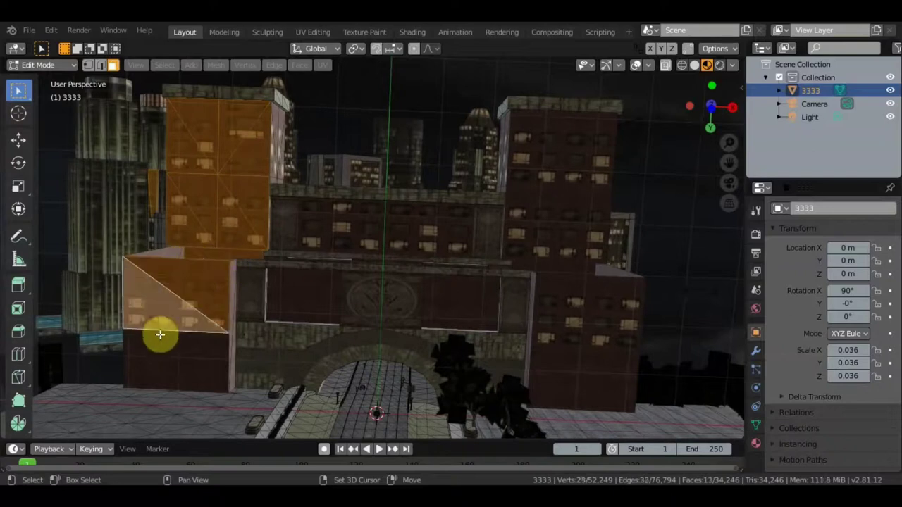
{"action": "left_click", "coordinate": [203, 357], "text": "shift"}
{"action": "left_click", "coordinate": [154, 350], "text": "shift"}
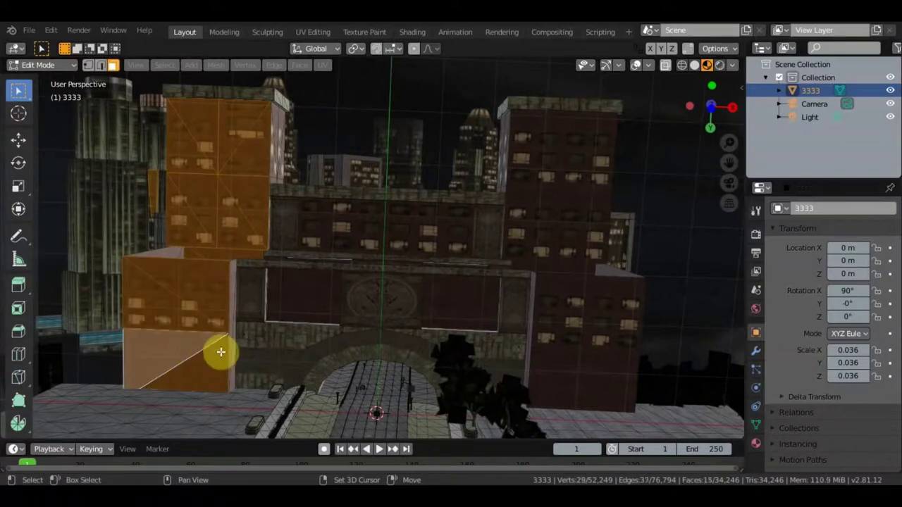
{"action": "scroll", "coordinate": [357, 253], "scroll_direction": "up", "scroll_amount": 3}
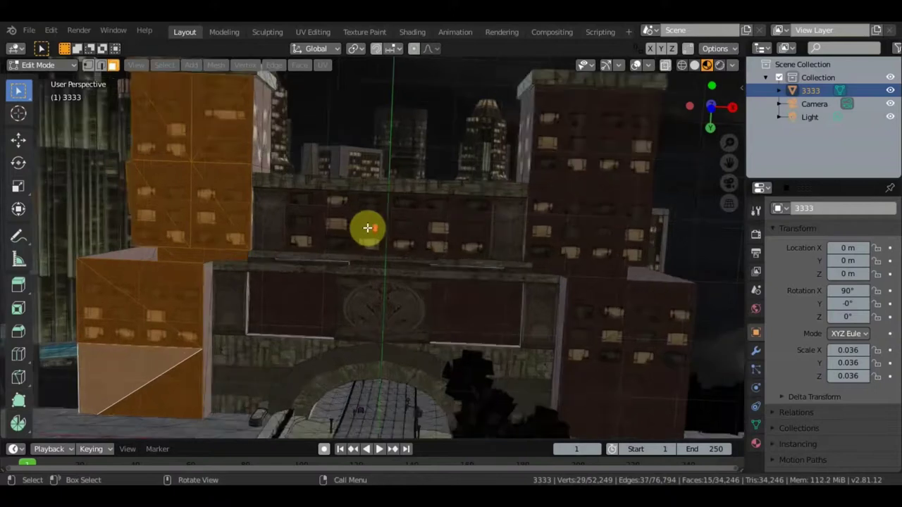
Zoom through the arch and tilt the view down toward the road
{"action": "scroll", "coordinate": [368, 225], "scroll_direction": "up", "scroll_amount": 3}
{"action": "scroll", "coordinate": [398, 370], "scroll_direction": "up", "scroll_amount": 2}
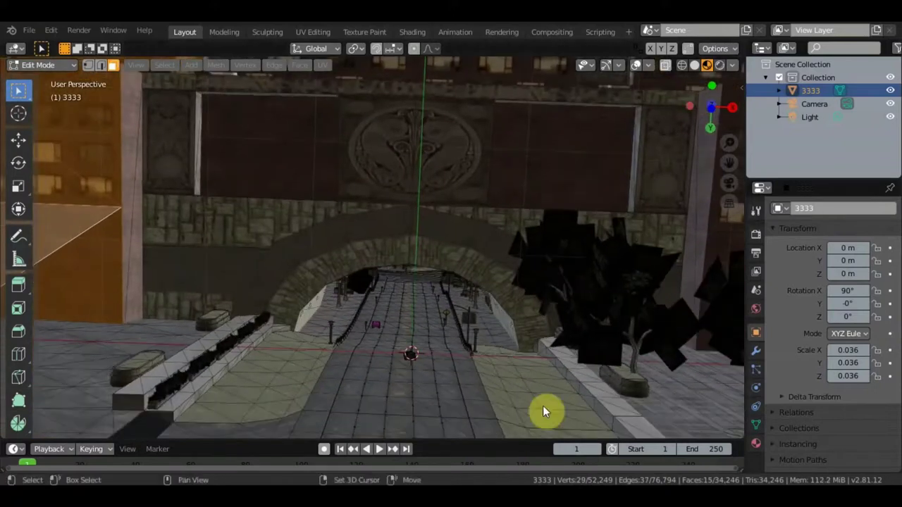
{"action": "scroll", "coordinate": [487, 328], "scroll_direction": "up", "scroll_amount": 3}
{"action": "scroll", "coordinate": [487, 403], "scroll_direction": "up", "scroll_amount": 2}
{"action": "scroll", "coordinate": [415, 284], "scroll_direction": "up", "scroll_amount": 3}
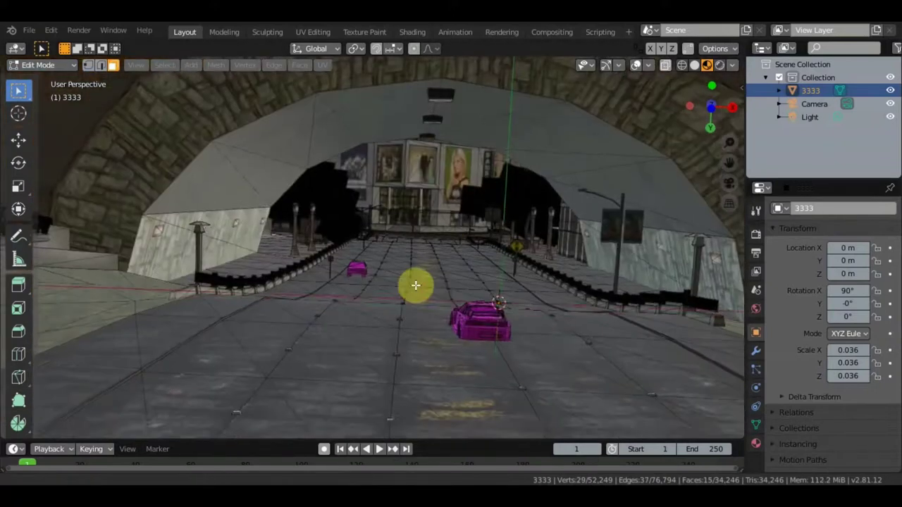
{"action": "scroll", "coordinate": [516, 332], "scroll_direction": "up", "scroll_amount": 2}
{"action": "scroll", "coordinate": [514, 346], "scroll_direction": "up", "scroll_amount": 2}
{"action": "scroll", "coordinate": [424, 232], "scroll_direction": "up", "scroll_amount": 2}
{"action": "mouse_move", "coordinate": [424, 232]}
{"action": "middle_mouse_down", "text": "shift"}
{"action": "mouse_move", "coordinate": [318, 126]}
{"action": "mouse_move", "coordinate": [266, 106]}
{"action": "middle_mouse_up", "text": "shift"}
{"action": "mouse_move", "coordinate": [411, 190]}
{"action": "middle_mouse_down"}
{"action": "mouse_move", "coordinate": [453, 228]}
{"action": "mouse_move", "coordinate": [441, 265]}
{"action": "middle_mouse_up"}
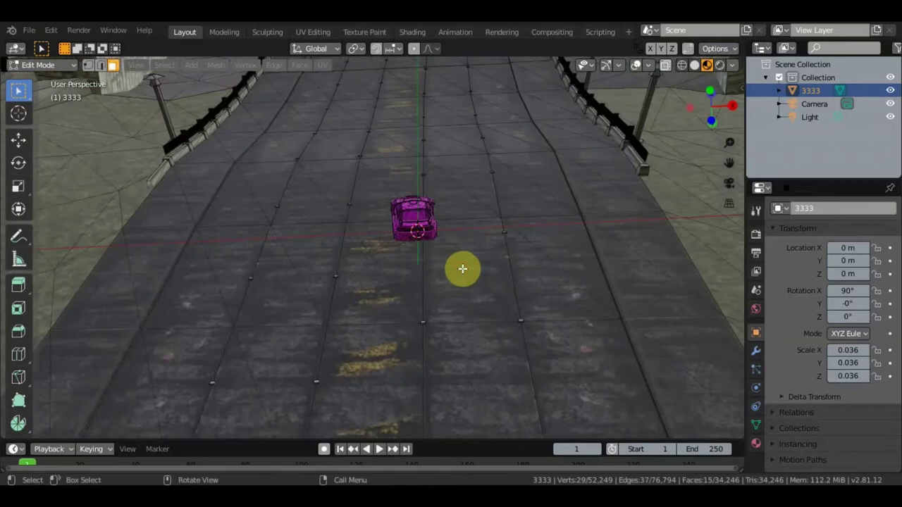
Select the road face below the pink car along with the triangles beneath it
{"action": "left_click", "coordinate": [463, 269]}
{"action": "left_click", "coordinate": [488, 347], "text": "shift"}
{"action": "key", "text": "ctrl+z"}
{"action": "left_click", "coordinate": [486, 351], "text": "shift"}
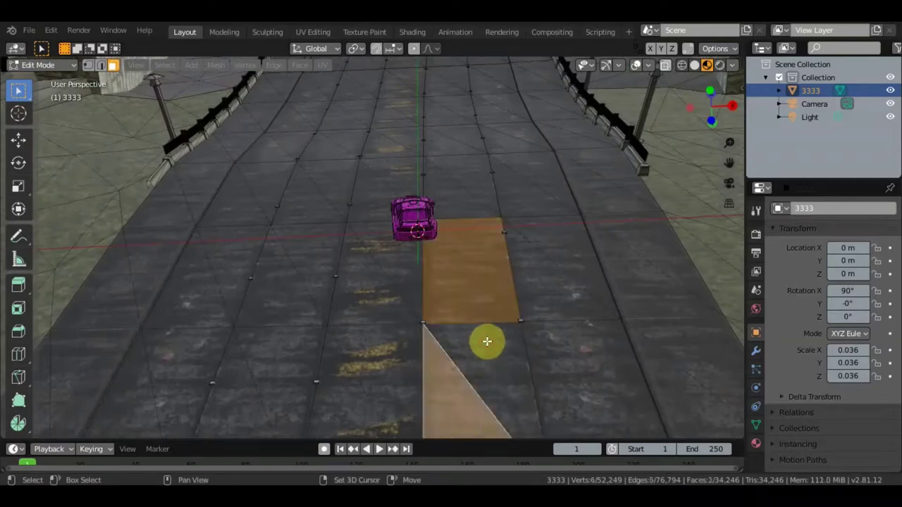
{"action": "scroll", "coordinate": [362, 286], "scroll_direction": "down", "scroll_amount": 4}
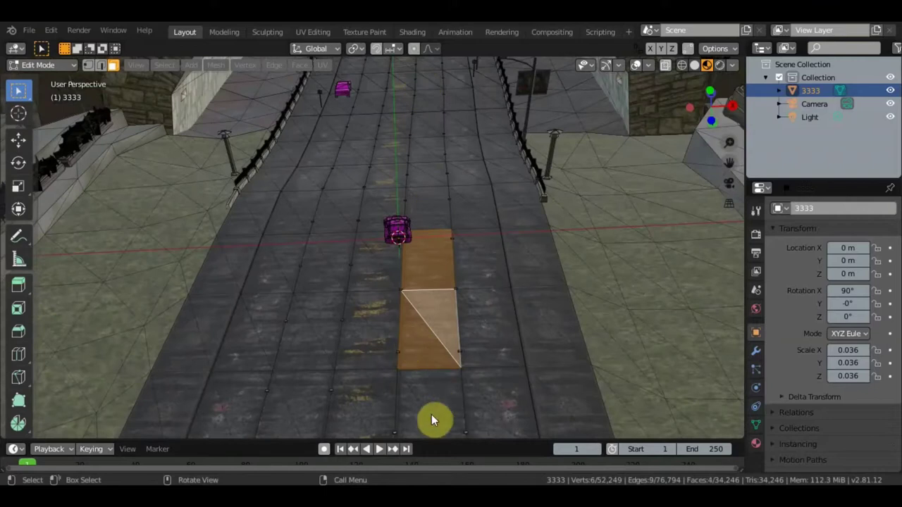
{"action": "middle_click_drag", "start_coordinate": [438, 380], "coordinate": [440, 305], "text": "shift"}
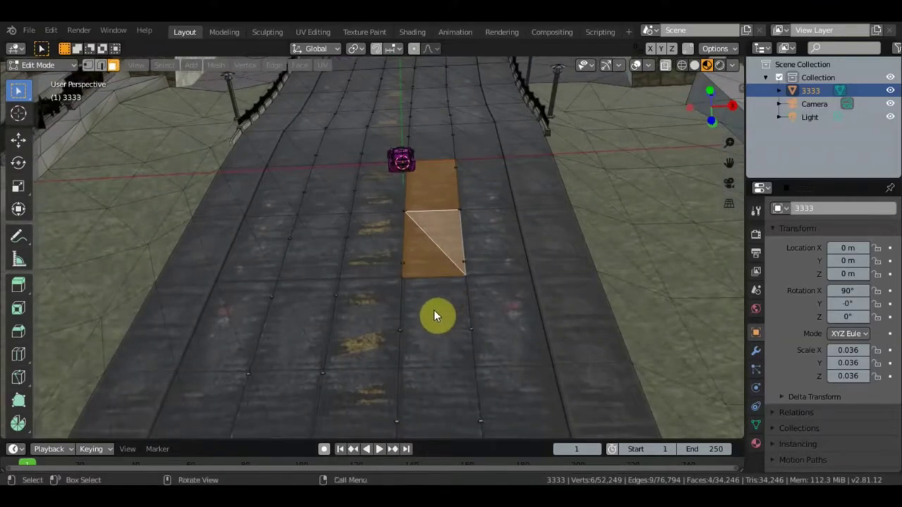
Try single road triangles, then select one two-triangle road quad
{"action": "left_click", "coordinate": [434, 310]}
{"action": "left_click", "coordinate": [450, 301], "text": "shift"}
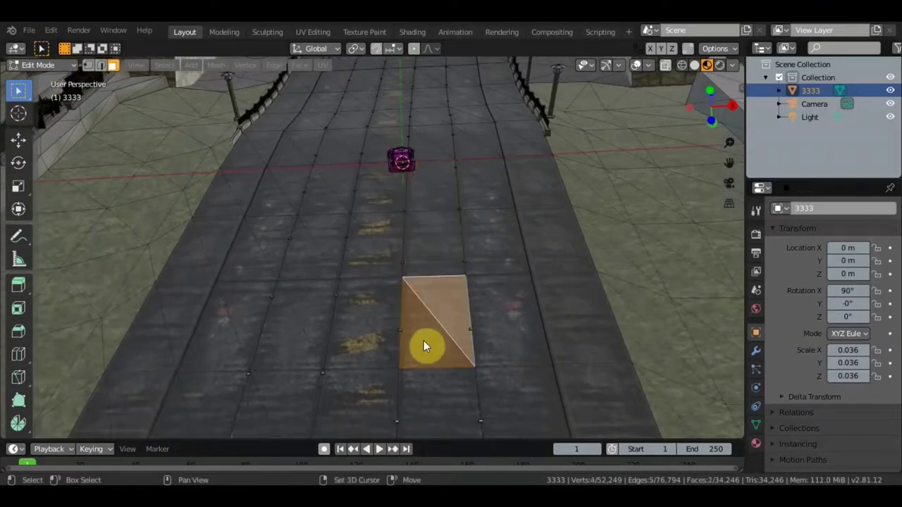
{"action": "left_click", "coordinate": [356, 342]}
{"action": "scroll", "coordinate": [356, 343], "scroll_direction": "up", "scroll_amount": 3}
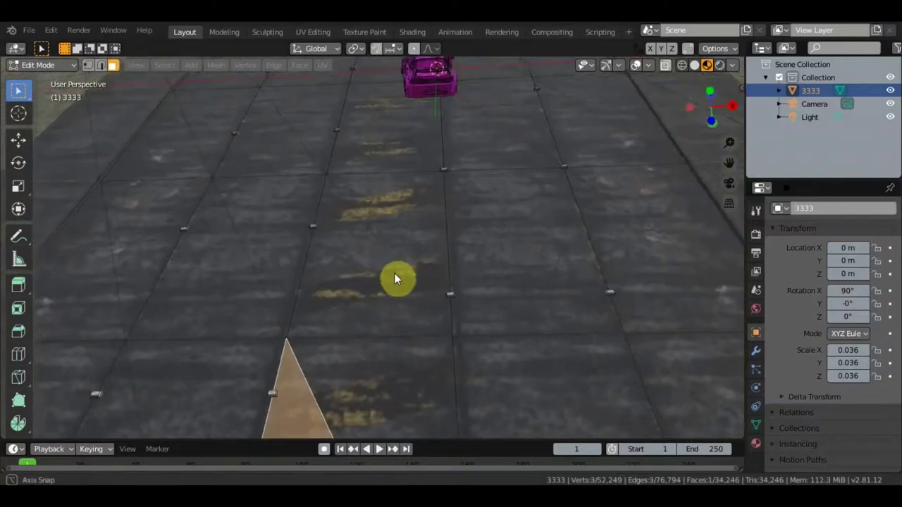
{"action": "middle_click_drag", "start_coordinate": [395, 268], "coordinate": [397, 259]}
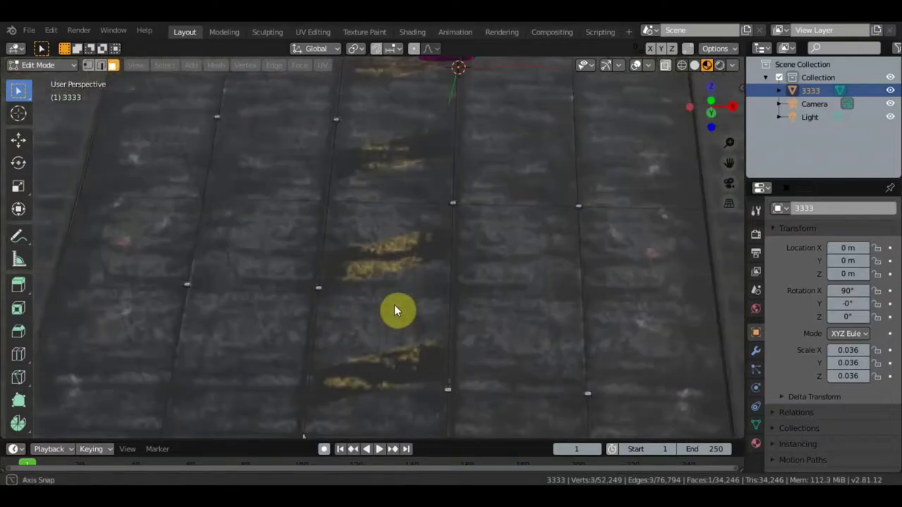
{"action": "left_click", "coordinate": [371, 265]}
{"action": "left_click", "coordinate": [355, 348], "text": "shift"}
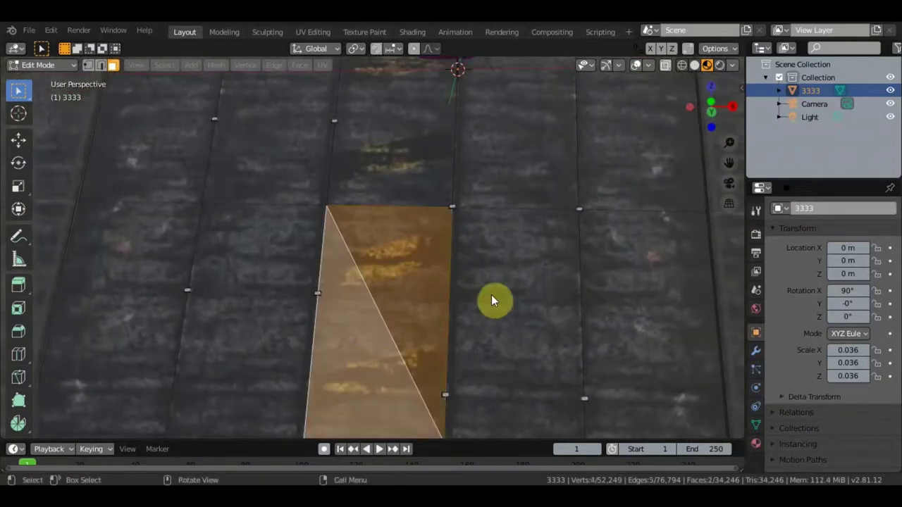
Select the road quad one column right instead, and pull back to see the car
{"action": "left_click", "coordinate": [525, 321]}
{"action": "left_click", "coordinate": [496, 365], "text": "shift"}
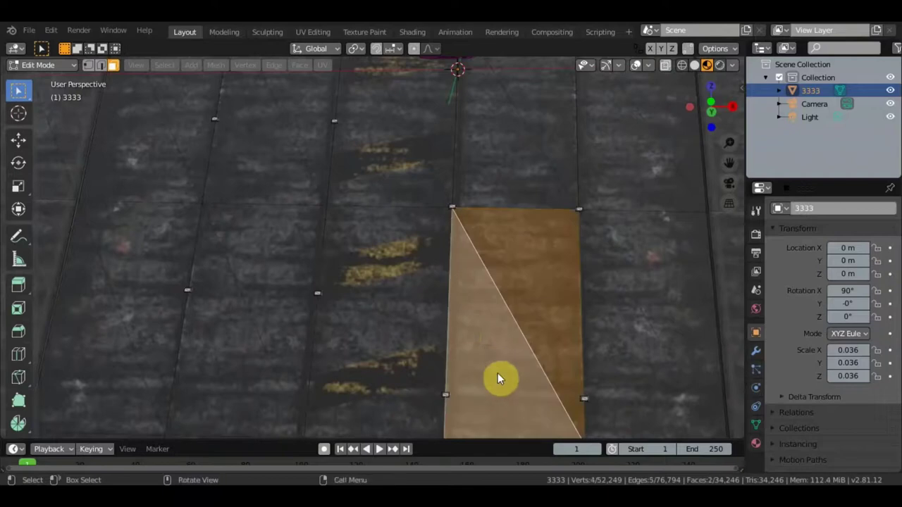
{"action": "mouse_move", "coordinate": [497, 372]}
{"action": "middle_mouse_down"}
{"action": "mouse_move", "coordinate": [503, 400]}
{"action": "mouse_move", "coordinate": [511, 133]}
{"action": "middle_mouse_up"}
{"action": "scroll", "coordinate": [458, 174], "scroll_direction": "up", "scroll_amount": 5}
Select the tunnel's inner wall faces from top to bottom, plus small nearby faces
{"action": "mouse_move", "coordinate": [457, 405]}
{"action": "middle_mouse_down"}
{"action": "mouse_move", "coordinate": [379, 332]}
{"action": "mouse_move", "coordinate": [355, 270]}
{"action": "mouse_move", "coordinate": [317, 233]}
{"action": "mouse_move", "coordinate": [236, 245]}
{"action": "middle_mouse_up"}
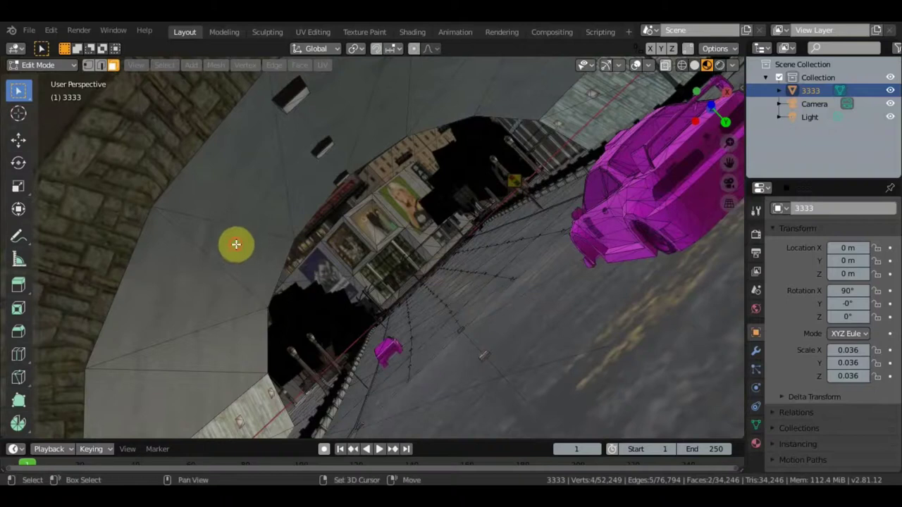
{"action": "left_click", "coordinate": [236, 245]}
{"action": "left_click", "coordinate": [242, 226], "text": "shift"}
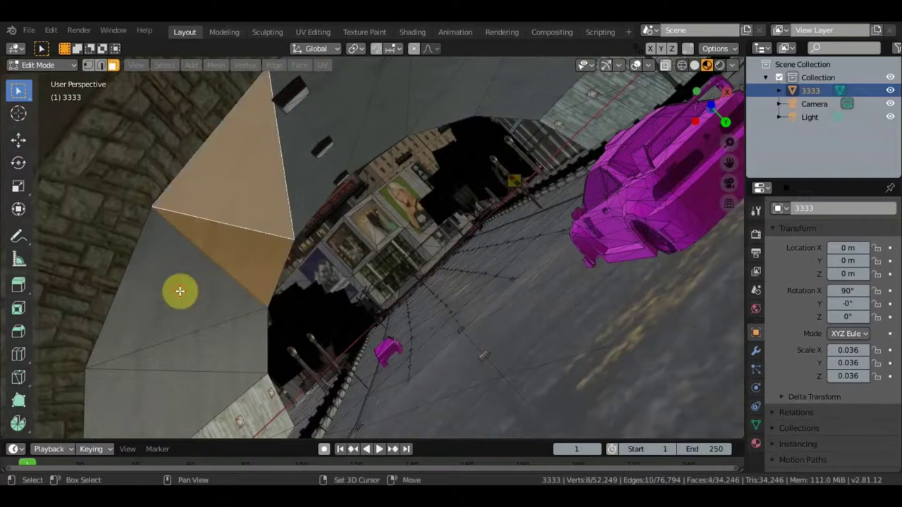
{"action": "left_click", "coordinate": [180, 285], "text": "shift"}
{"action": "left_click", "coordinate": [236, 363], "text": "shift"}
{"action": "left_click", "coordinate": [197, 413], "text": "shift"}
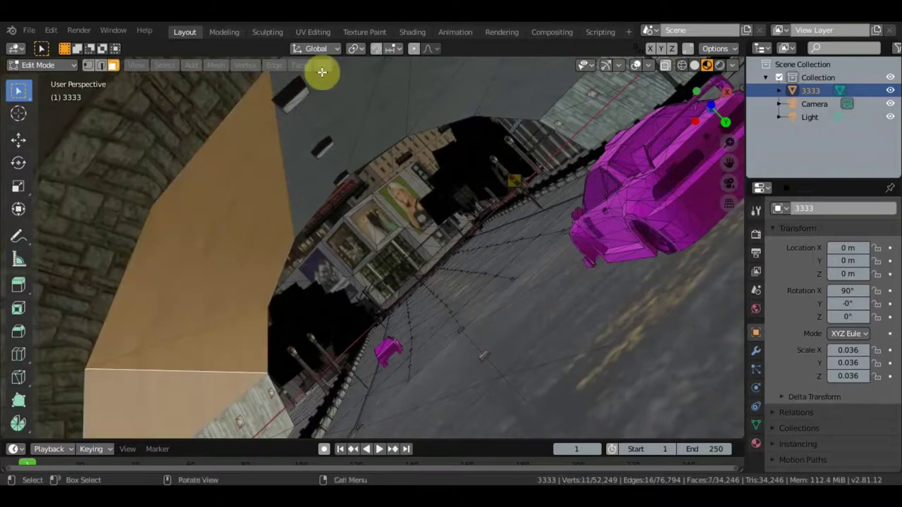
{"action": "mouse_move", "coordinate": [483, 162]}
{"action": "middle_mouse_down"}
{"action": "mouse_move", "coordinate": [547, 171]}
{"action": "mouse_move", "coordinate": [479, 232]}
{"action": "mouse_move", "coordinate": [390, 189]}
{"action": "mouse_move", "coordinate": [382, 201]}
{"action": "mouse_move", "coordinate": [483, 236]}
{"action": "middle_mouse_up"}
{"action": "left_click", "coordinate": [494, 294], "text": "shift"}
{"action": "left_click", "coordinate": [561, 299], "text": "shift"}
Snap to front orthographic view, zoom out, and orbit back along the street
{"action": "mouse_move", "coordinate": [561, 299]}
{"action": "middle_mouse_down"}
{"action": "mouse_move", "coordinate": [378, 233]}
{"action": "mouse_move", "coordinate": [187, 93]}
{"action": "mouse_move", "coordinate": [169, 90]}
{"action": "middle_mouse_up"}
{"action": "key", "text": "KP_1"}
{"action": "scroll", "coordinate": [479, 297], "scroll_direction": "down", "scroll_amount": 3}
{"action": "scroll", "coordinate": [479, 297], "scroll_direction": "down", "scroll_amount": 3}
{"action": "scroll", "coordinate": [480, 297], "scroll_direction": "down", "scroll_amount": 3}
{"action": "scroll", "coordinate": [479, 296], "scroll_direction": "down", "scroll_amount": 2}
{"action": "mouse_move", "coordinate": [479, 296]}
{"action": "middle_mouse_down"}
{"action": "mouse_move", "coordinate": [481, 165]}
{"action": "mouse_move", "coordinate": [454, 165]}
{"action": "mouse_move", "coordinate": [459, 179]}
{"action": "mouse_move", "coordinate": [403, 246]}
{"action": "middle_mouse_up"}
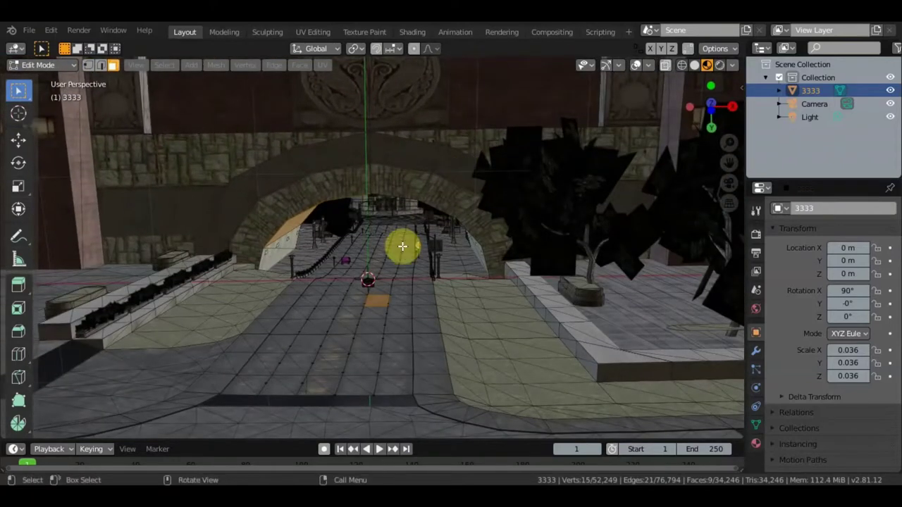
Return the 3333 street mesh to Object Mode via the mode dropdown
{"action": "left_click", "coordinate": [48, 66]}
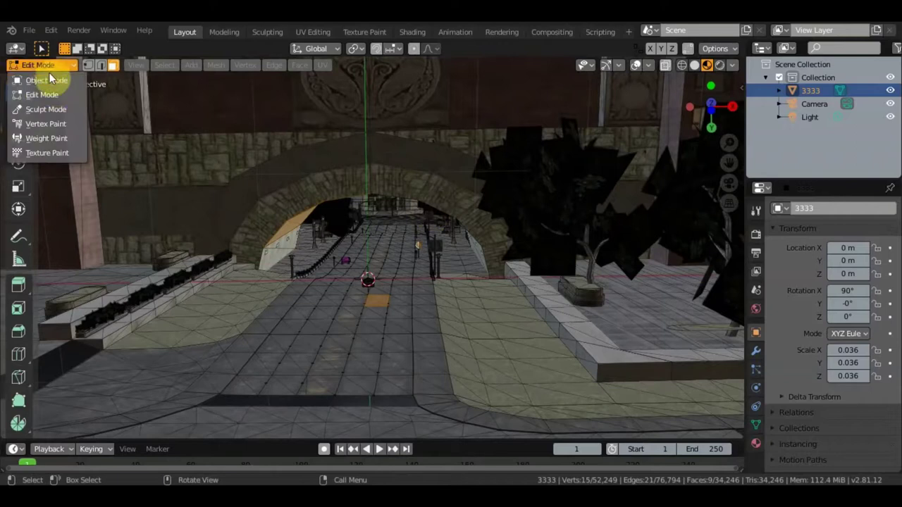
{"action": "left_click", "coordinate": [51, 83]}
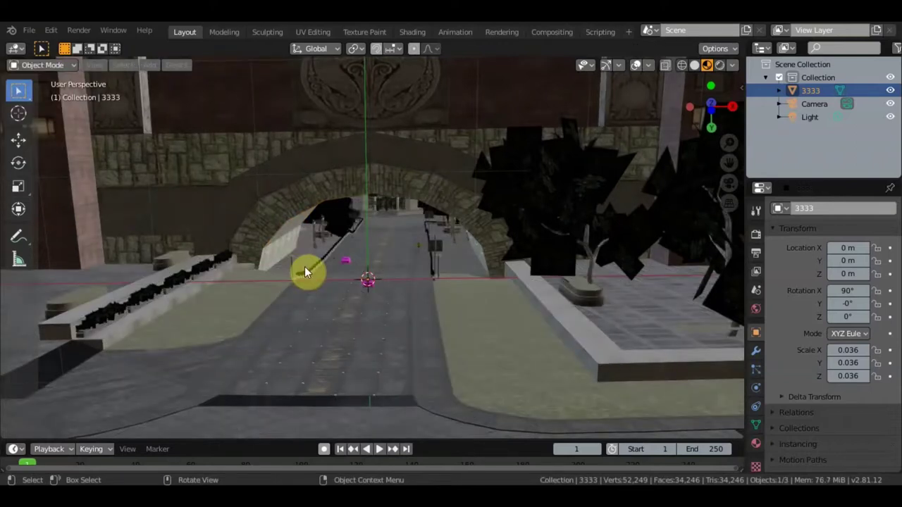
{"action": "key", "text": "shift+grave"}
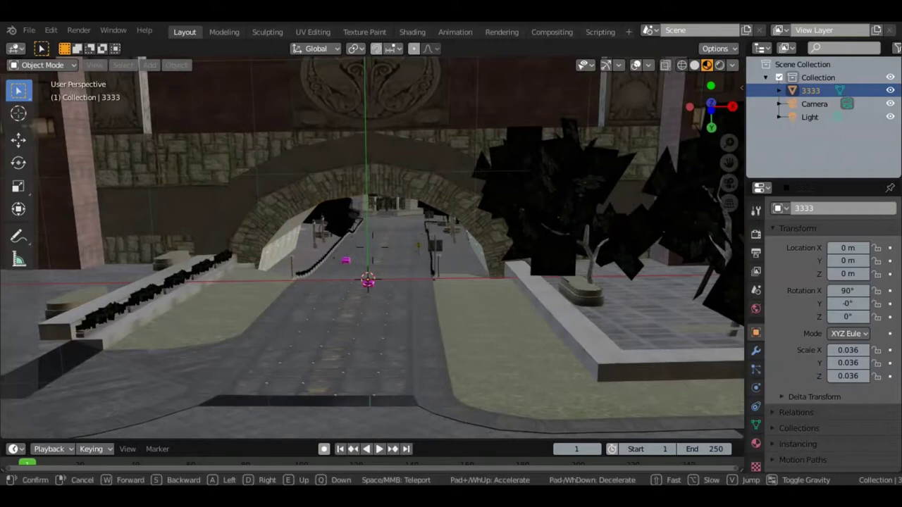
Walk forward down the road, under the arch and through the tunnel
{"action": "key", "text": "w"}
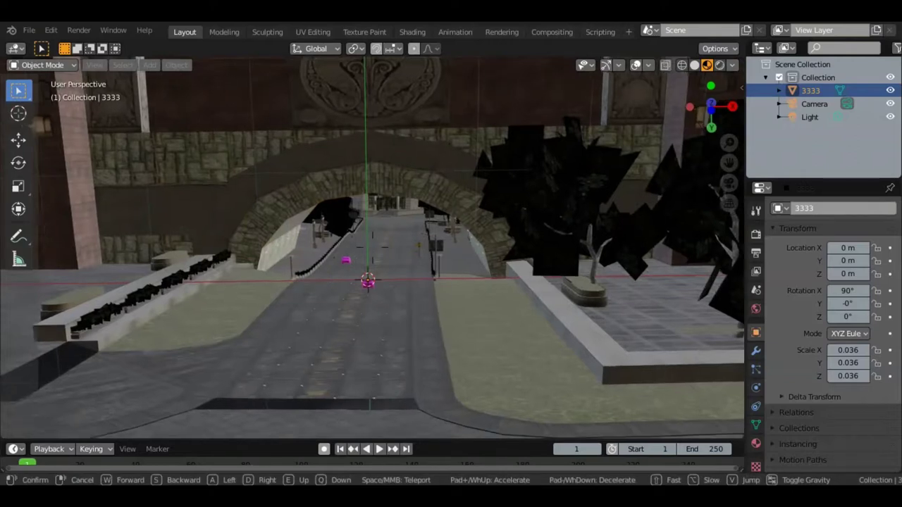
{"action": "key", "text": "w"}
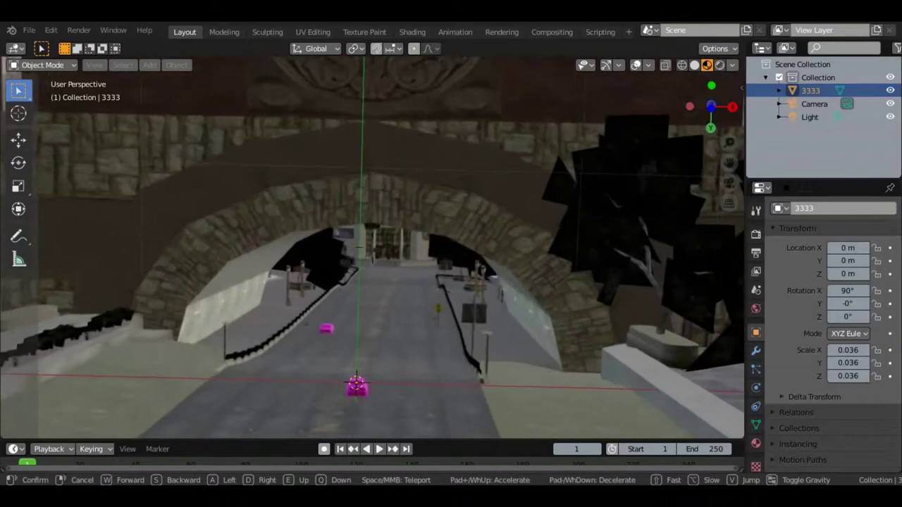
{"action": "key", "text": "w"}
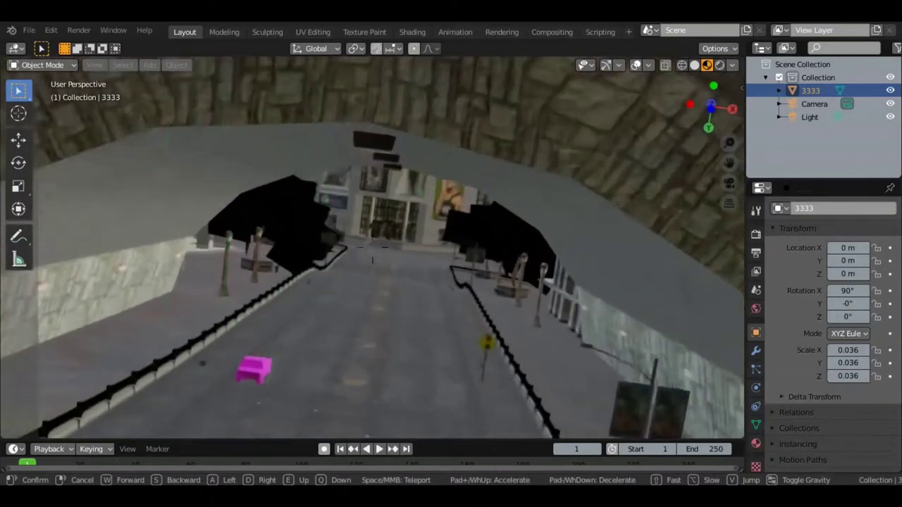
{"action": "key", "text": "w"}
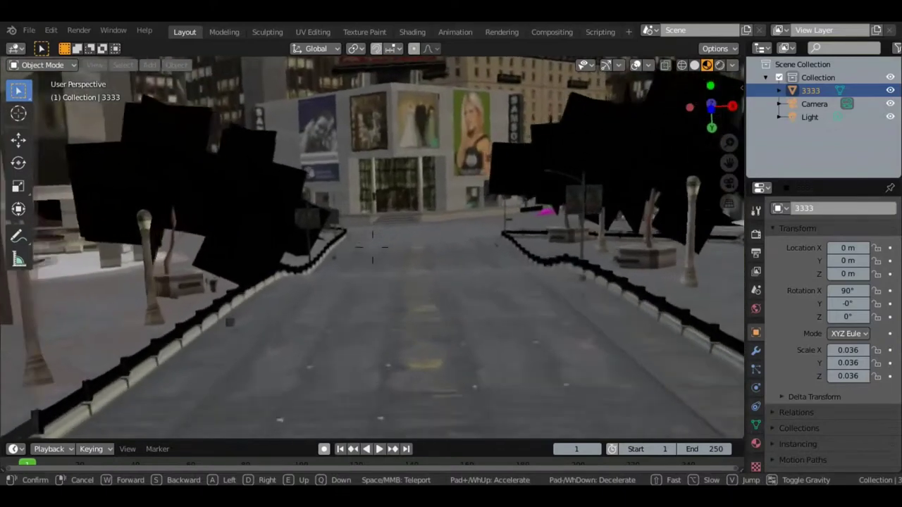
{"action": "key", "text": "w"}
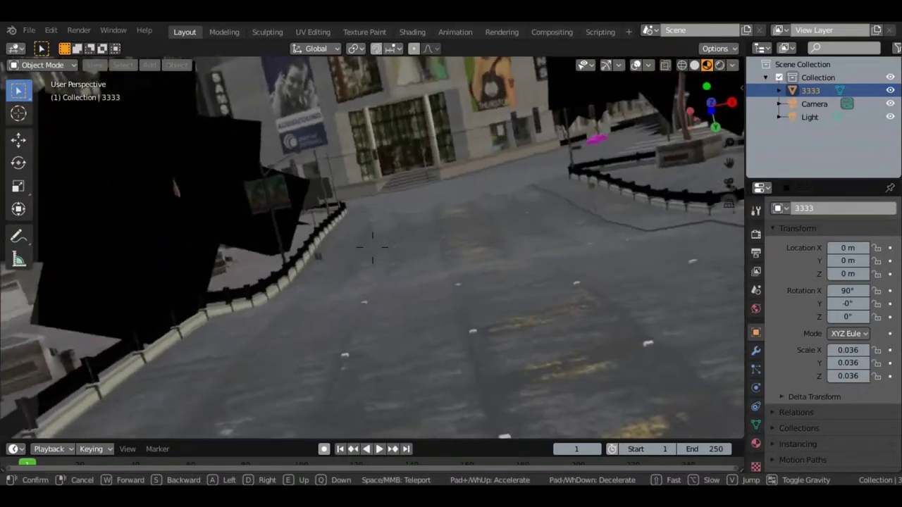
Continue to the billboard building entrance, then turn right past the pink car
{"action": "key", "text": "w"}
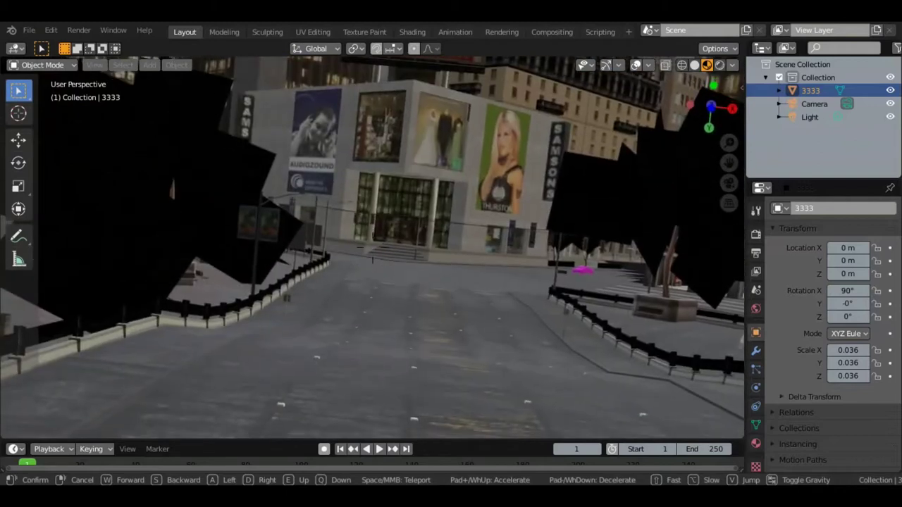
{"action": "key", "text": "w"}
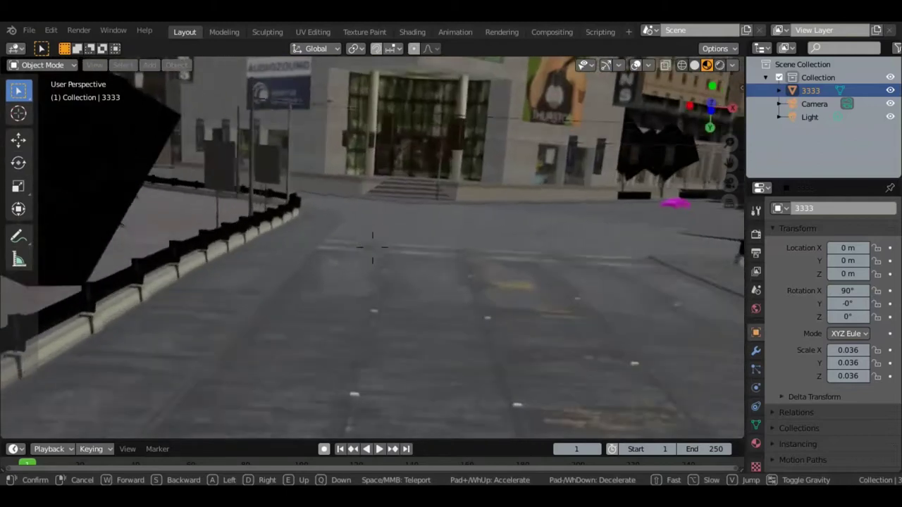
{"action": "key", "text": "w"}
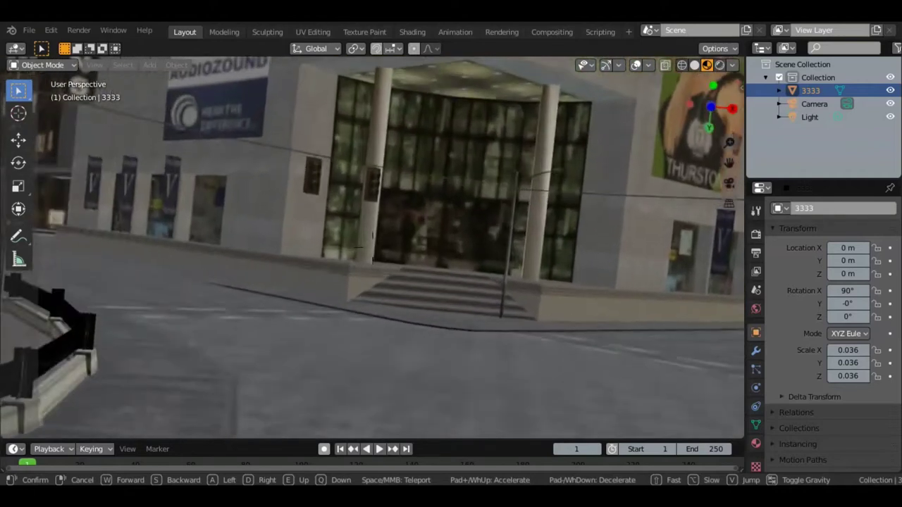
{"action": "key", "text": "w"}
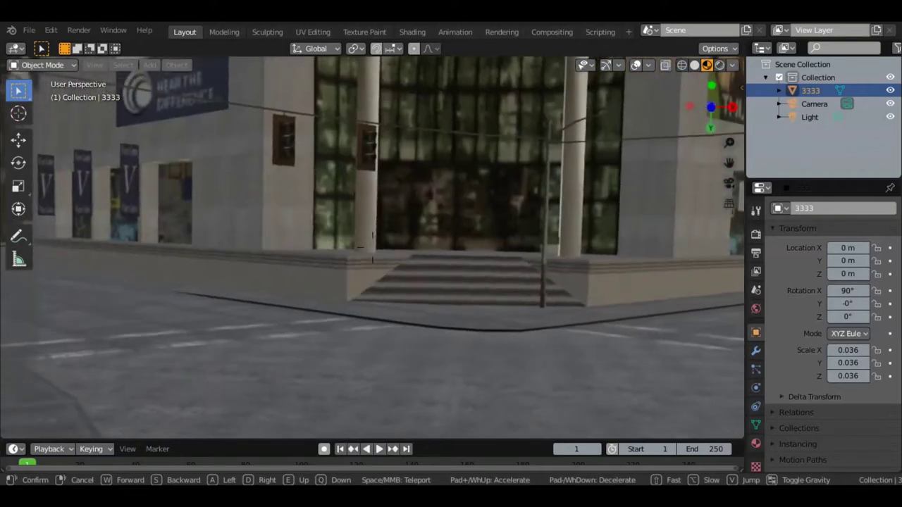
{"action": "key", "text": "d"}
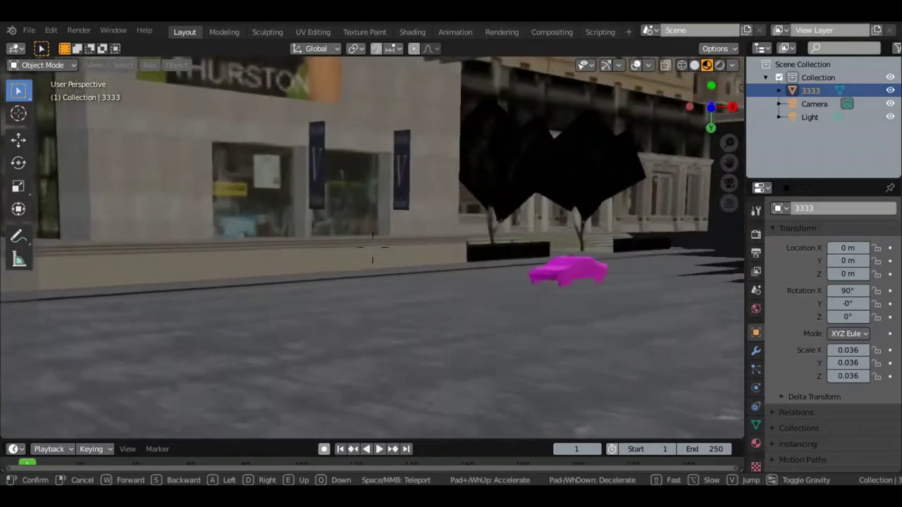
{"action": "key", "text": "w"}
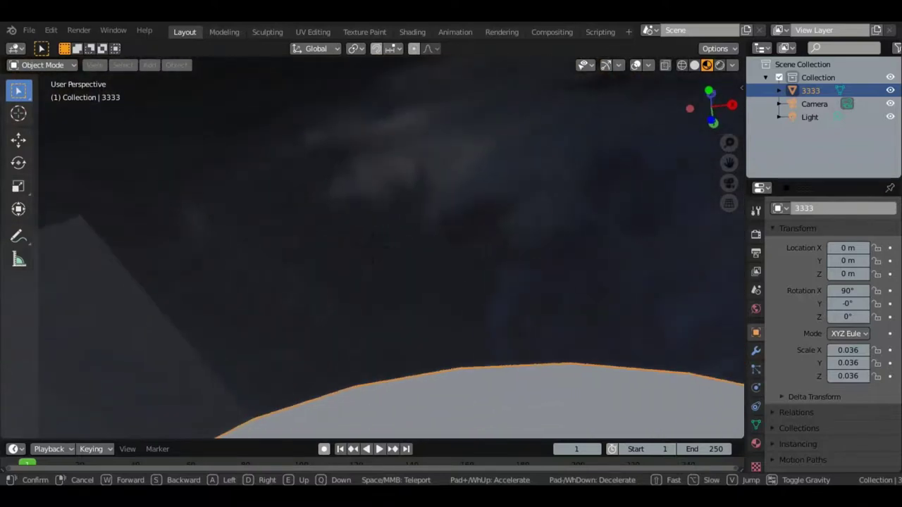
{"action": "key", "text": "Escape"}
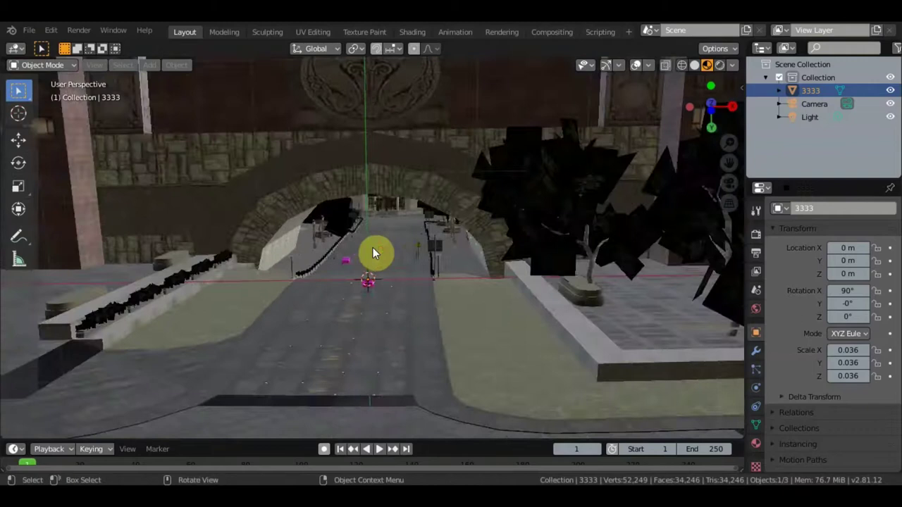
{"action": "scroll", "coordinate": [373, 253], "scroll_direction": "down", "scroll_amount": 2}
{"action": "scroll", "coordinate": [373, 253], "scroll_direction": "down", "scroll_amount": 5}
{"action": "mouse_move", "coordinate": [375, 250]}
{"action": "middle_mouse_down"}
{"action": "mouse_move", "coordinate": [363, 309]}
{"action": "mouse_move", "coordinate": [391, 373]}
{"action": "mouse_move", "coordinate": [368, 269]}
{"action": "middle_mouse_up"}
{"action": "scroll", "coordinate": [362, 212], "scroll_direction": "up", "scroll_amount": 5}
{"action": "scroll", "coordinate": [398, 181], "scroll_direction": "up", "scroll_amount": 2}
{"action": "mouse_move", "coordinate": [403, 173]}
{"action": "middle_mouse_down"}
{"action": "mouse_move", "coordinate": [413, 305]}
{"action": "mouse_move", "coordinate": [420, 62]}
{"action": "mouse_move", "coordinate": [442, 243]}
{"action": "mouse_move", "coordinate": [420, 170]}
{"action": "mouse_move", "coordinate": [455, 251]}
{"action": "mouse_move", "coordinate": [635, 306]}
{"action": "mouse_move", "coordinate": [737, 286]}
{"action": "mouse_move", "coordinate": [24, 294]}
{"action": "mouse_move", "coordinate": [1, 315]}
{"action": "mouse_move", "coordinate": [242, 342]}
{"action": "mouse_move", "coordinate": [322, 277]}
{"action": "mouse_move", "coordinate": [404, 168]}
{"action": "mouse_move", "coordinate": [60, 286]}
{"action": "mouse_move", "coordinate": [681, 318]}
{"action": "mouse_move", "coordinate": [787, 302]}
{"action": "middle_mouse_up"}
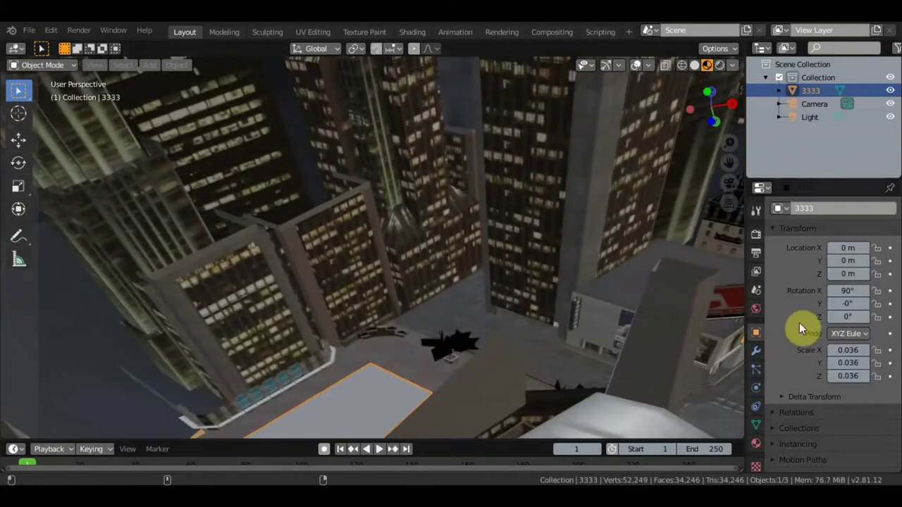
{"action": "mouse_move", "coordinate": [672, 312]}
{"action": "middle_mouse_down"}
{"action": "mouse_move", "coordinate": [631, 262]}
{"action": "mouse_move", "coordinate": [633, 280]}
{"action": "mouse_move", "coordinate": [644, 264]}
{"action": "mouse_move", "coordinate": [647, 282]}
{"action": "mouse_move", "coordinate": [658, 276]}
{"action": "mouse_move", "coordinate": [611, 236]}
{"action": "middle_mouse_up"}
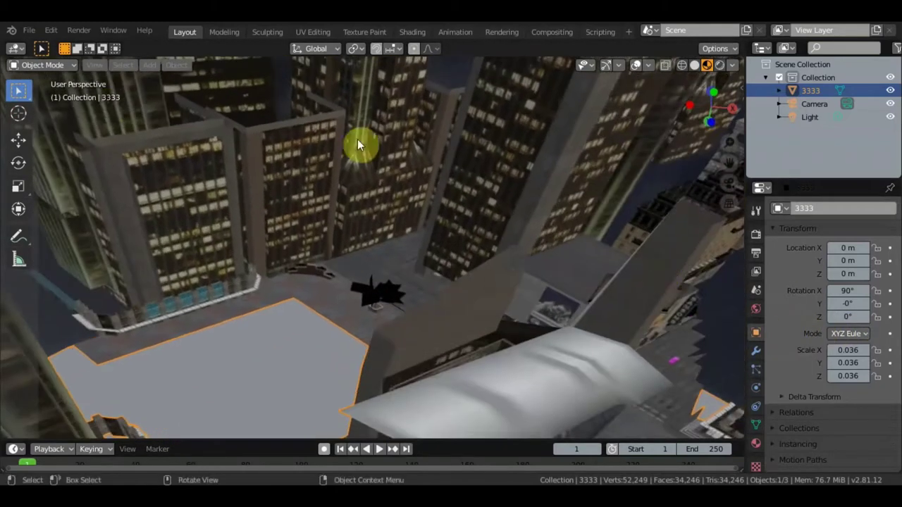
Switch to Edit Mode with Tab and select adjacent triangle faces on a building front
{"action": "left_click", "coordinate": [57, 67]}
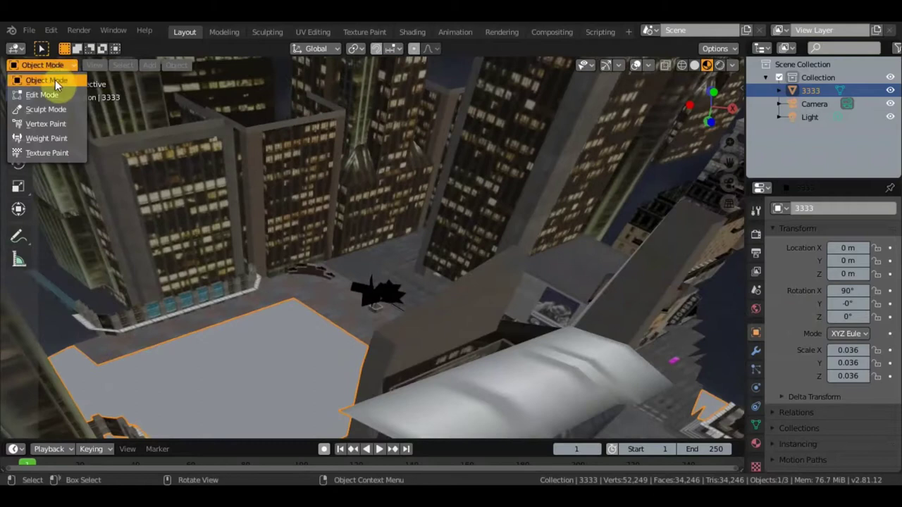
{"action": "key", "text": "Tab"}
{"action": "left_click", "coordinate": [488, 165]}
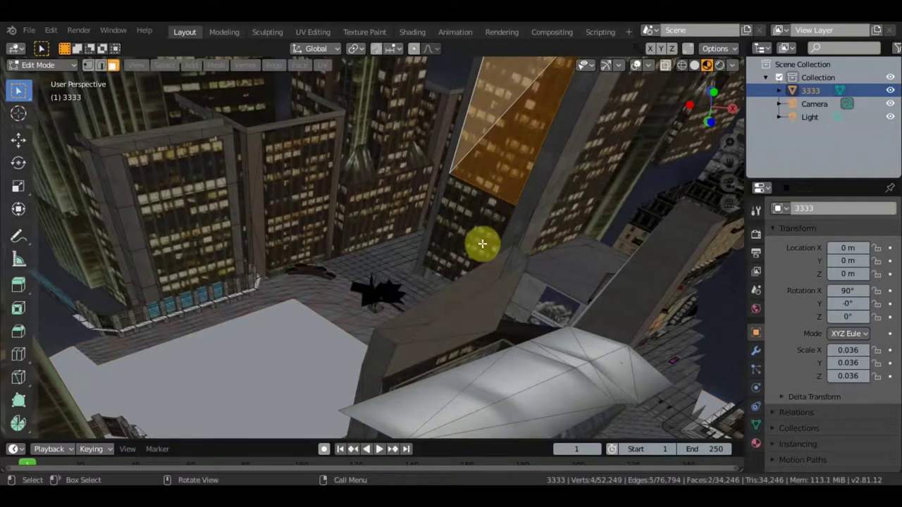
{"action": "left_click", "coordinate": [299, 187]}
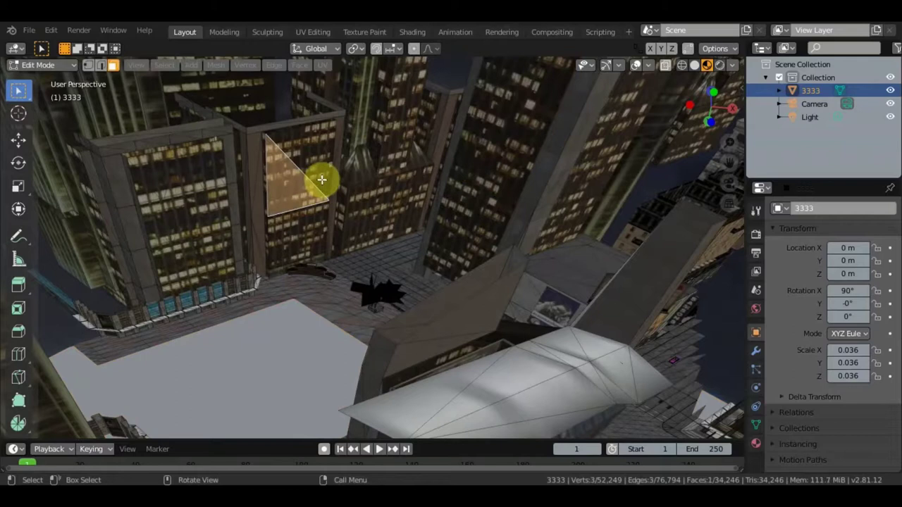
{"action": "left_click", "coordinate": [316, 173], "text": "shift"}
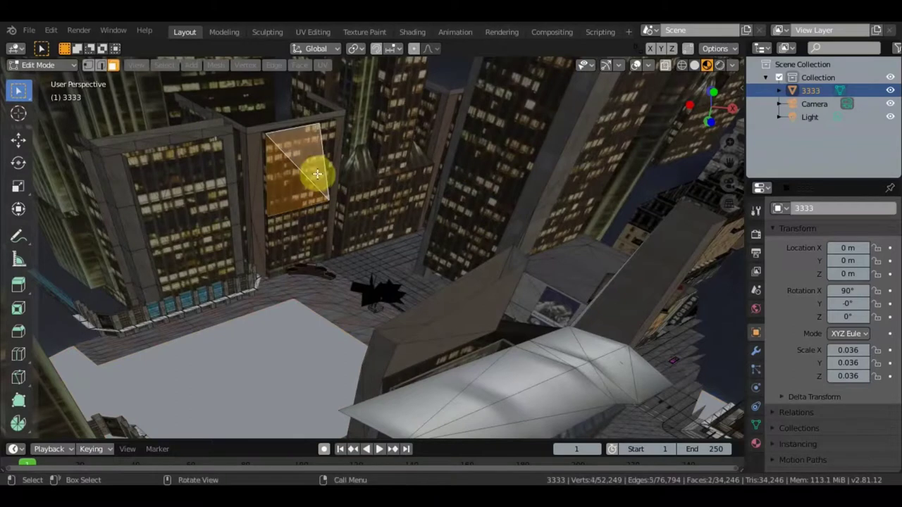
{"action": "left_click", "coordinate": [331, 146], "text": "shift"}
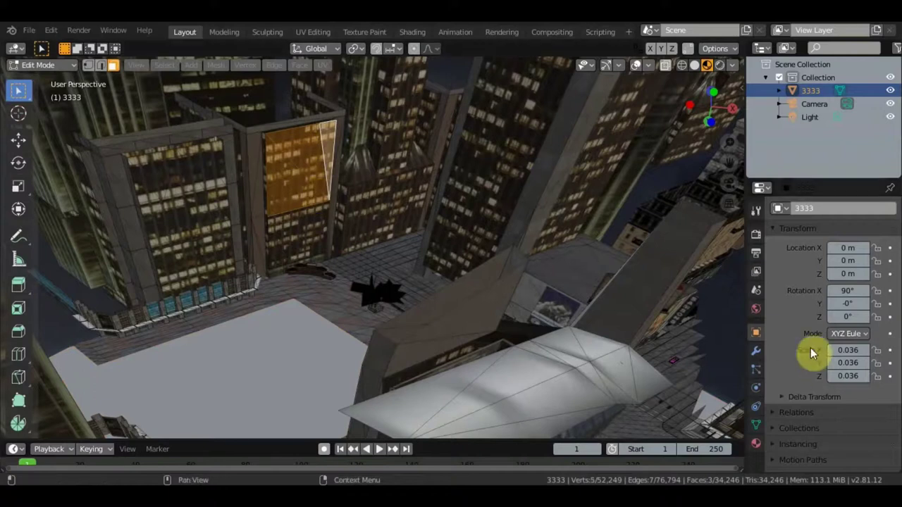
Orbit to the tall skyscraper and select its narrow side, large front and sliver faces
{"action": "mouse_move", "coordinate": [517, 306]}
{"action": "middle_mouse_down"}
{"action": "mouse_move", "coordinate": [461, 308]}
{"action": "mouse_move", "coordinate": [486, 425]}
{"action": "mouse_move", "coordinate": [461, 383]}
{"action": "mouse_move", "coordinate": [466, 346]}
{"action": "mouse_move", "coordinate": [471, 379]}
{"action": "middle_mouse_up"}
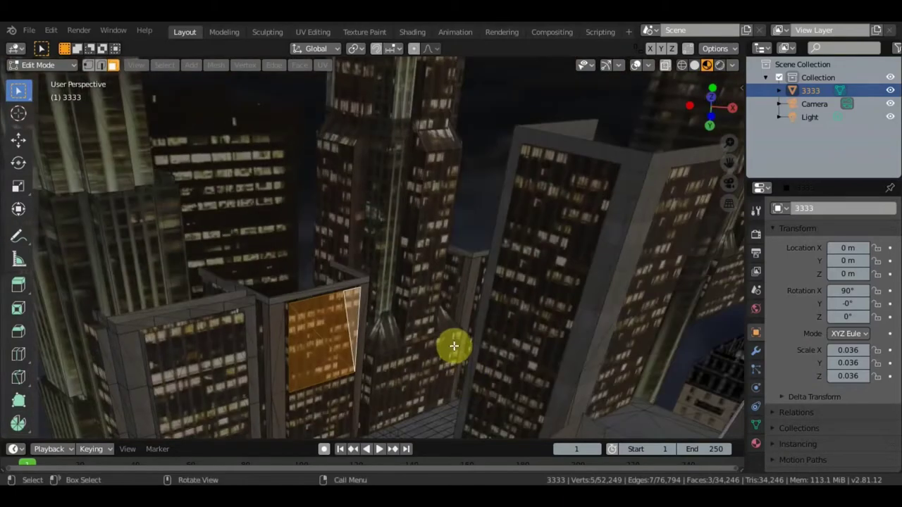
{"action": "middle_click_drag", "start_coordinate": [547, 296], "coordinate": [534, 303]}
{"action": "left_click", "coordinate": [611, 182]}
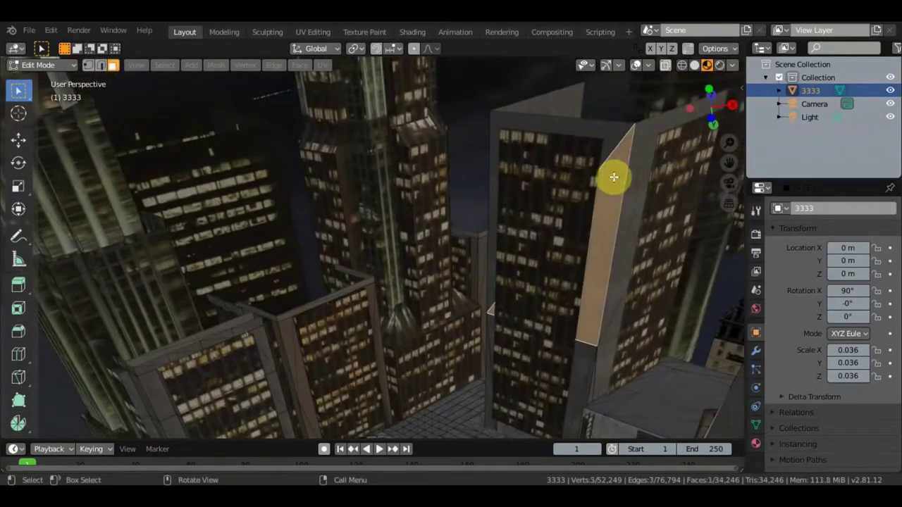
{"action": "left_click", "coordinate": [605, 136], "text": "shift"}
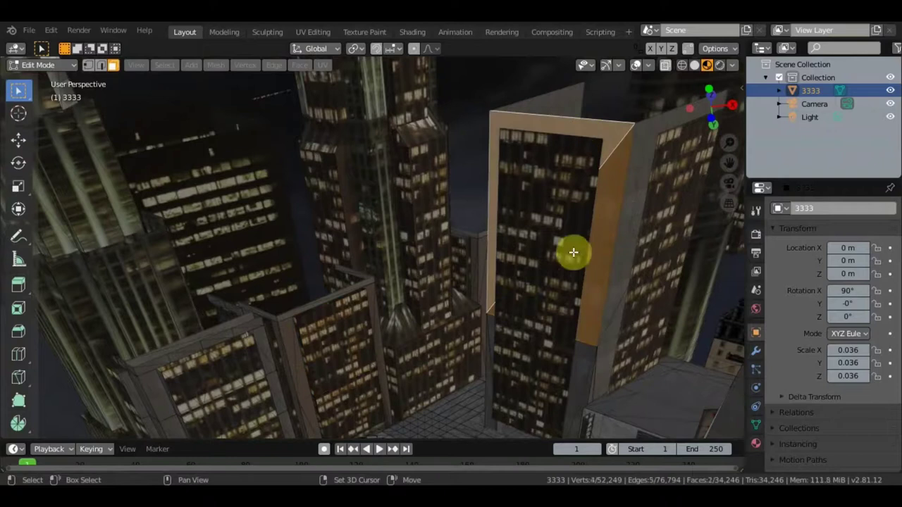
{"action": "left_click", "coordinate": [582, 376], "text": "shift"}
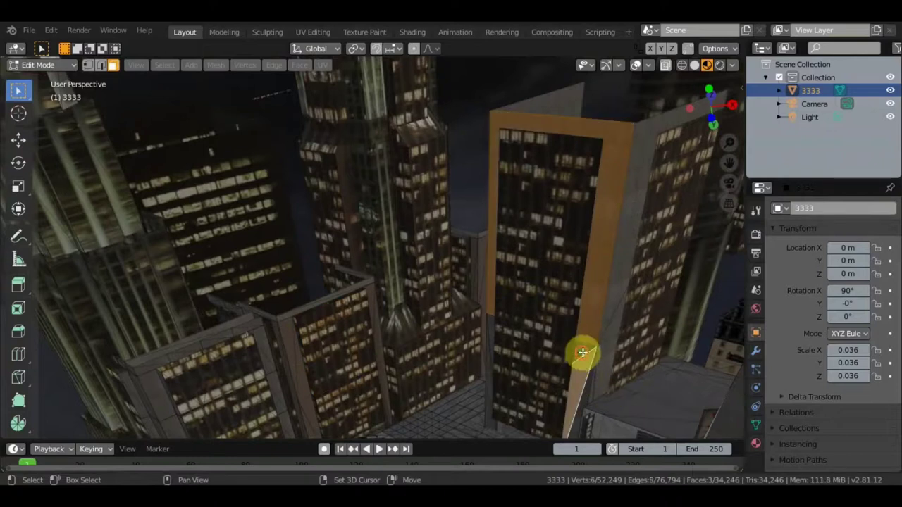
{"action": "left_click", "coordinate": [582, 352], "text": "shift"}
{"action": "left_click", "coordinate": [589, 391], "text": "shift"}
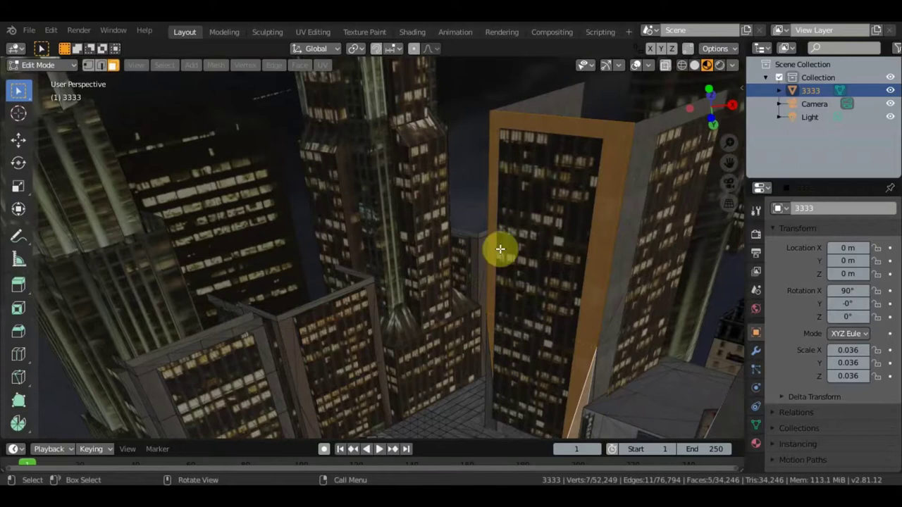
{"action": "mouse_move", "coordinate": [636, 173]}
{"action": "middle_mouse_down"}
{"action": "mouse_move", "coordinate": [602, 203]}
{"action": "mouse_move", "coordinate": [612, 155]}
{"action": "middle_mouse_up"}
{"action": "scroll", "coordinate": [601, 203], "scroll_direction": "down", "scroll_amount": 3}
{"action": "scroll", "coordinate": [600, 202], "scroll_direction": "down", "scroll_amount": 2}
{"action": "scroll", "coordinate": [609, 166], "scroll_direction": "down", "scroll_amount": 5}
{"action": "scroll", "coordinate": [606, 180], "scroll_direction": "down", "scroll_amount": 3}
{"action": "mouse_move", "coordinate": [604, 186]}
{"action": "middle_mouse_down"}
{"action": "mouse_move", "coordinate": [593, 348]}
{"action": "mouse_move", "coordinate": [616, 322]}
{"action": "mouse_move", "coordinate": [590, 282]}
{"action": "mouse_move", "coordinate": [573, 304]}
{"action": "mouse_move", "coordinate": [595, 278]}
{"action": "middle_mouse_up"}
{"action": "scroll", "coordinate": [451, 260], "scroll_direction": "up", "scroll_amount": 4}
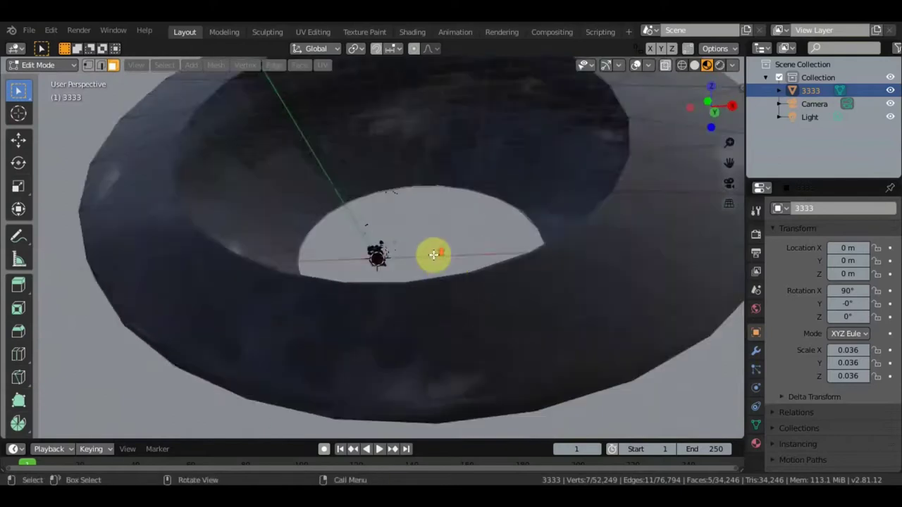
{"action": "scroll", "coordinate": [437, 251], "scroll_direction": "up", "scroll_amount": 3}
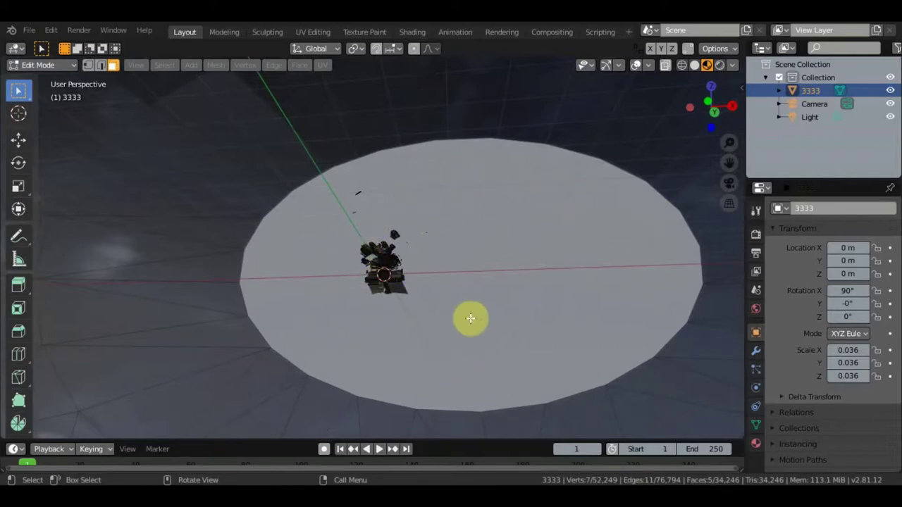
{"action": "scroll", "coordinate": [470, 319], "scroll_direction": "up", "scroll_amount": 5}
{"action": "scroll", "coordinate": [470, 319], "scroll_direction": "up", "scroll_amount": 5}
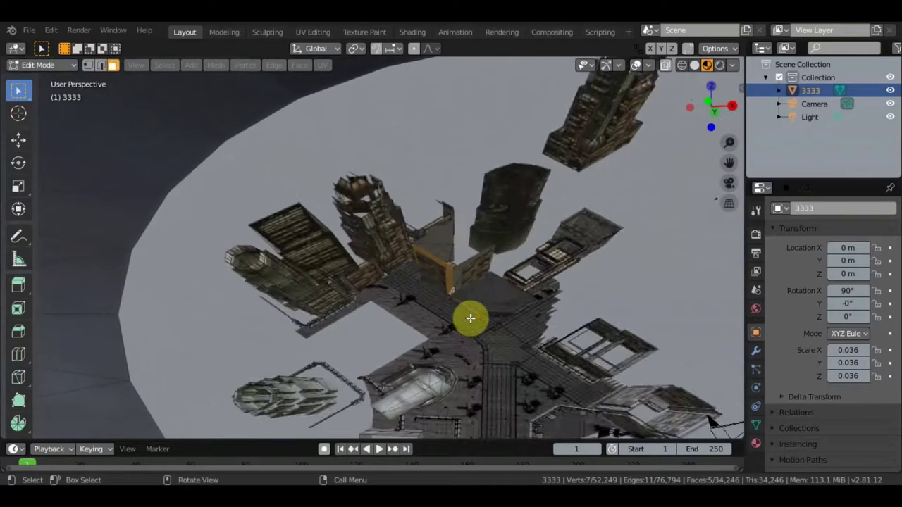
{"action": "scroll", "coordinate": [471, 318], "scroll_direction": "up", "scroll_amount": 3}
{"action": "mouse_move", "coordinate": [471, 319]}
{"action": "middle_mouse_down"}
{"action": "mouse_move", "coordinate": [484, 221]}
{"action": "mouse_move", "coordinate": [480, 316]}
{"action": "mouse_move", "coordinate": [455, 316]}
{"action": "mouse_move", "coordinate": [439, 296]}
{"action": "mouse_move", "coordinate": [485, 227]}
{"action": "middle_mouse_up"}
Add the large sky panel triangles above the city to the face selection
{"action": "left_click", "coordinate": [295, 150], "text": "shift"}
{"action": "left_click", "coordinate": [306, 163], "text": "shift"}
{"action": "left_click", "coordinate": [404, 143], "text": "shift"}
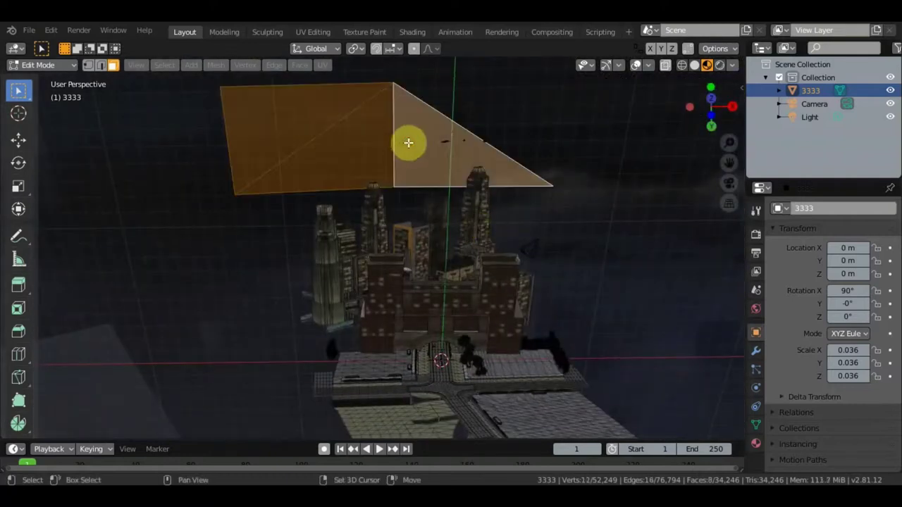
{"action": "left_click", "coordinate": [462, 95], "text": "shift"}
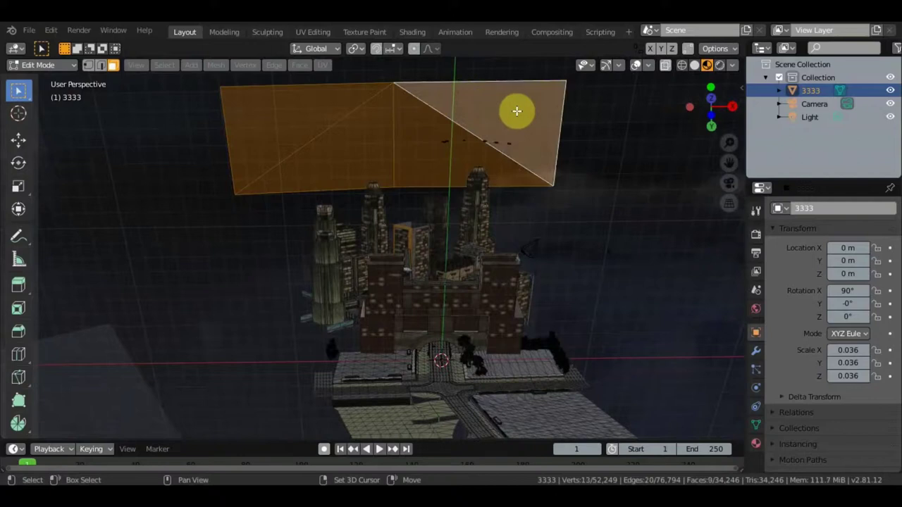
{"action": "left_click", "coordinate": [599, 127], "text": "shift"}
{"action": "left_click", "coordinate": [652, 120], "text": "shift"}
Zoom out and orbit to a top-down view of the sky dome
{"action": "scroll", "coordinate": [613, 162], "scroll_direction": "down", "scroll_amount": 3}
{"action": "scroll", "coordinate": [614, 162], "scroll_direction": "down", "scroll_amount": 3}
{"action": "scroll", "coordinate": [613, 163], "scroll_direction": "down", "scroll_amount": 2}
{"action": "scroll", "coordinate": [612, 164], "scroll_direction": "down", "scroll_amount": 3}
{"action": "mouse_move", "coordinate": [612, 164]}
{"action": "middle_mouse_down"}
{"action": "mouse_move", "coordinate": [611, 241]}
{"action": "mouse_move", "coordinate": [592, 247]}
{"action": "middle_mouse_up"}
{"action": "scroll", "coordinate": [548, 279], "scroll_direction": "up", "scroll_amount": 3}
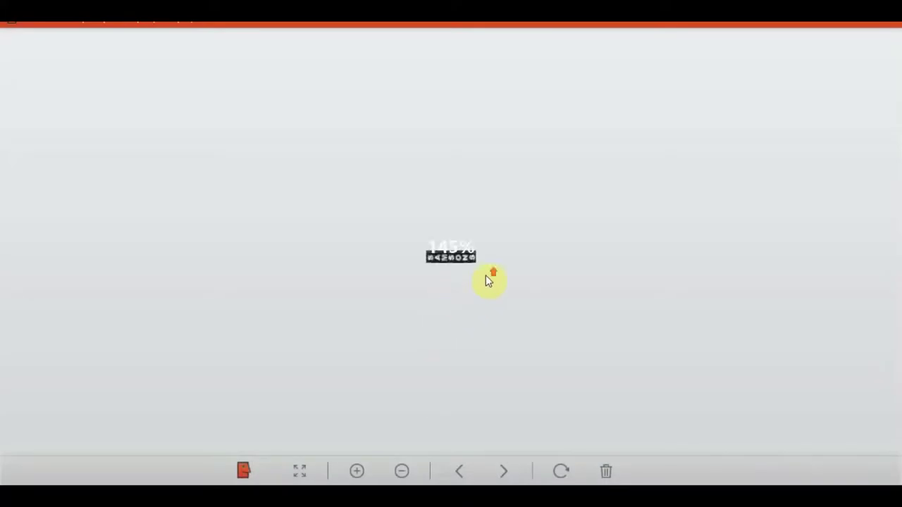
Select the vertical SAMSONS sign's two faces on the shop corner, then frame the whole city
{"action": "scroll", "coordinate": [485, 281], "scroll_direction": "up", "scroll_amount": 2}
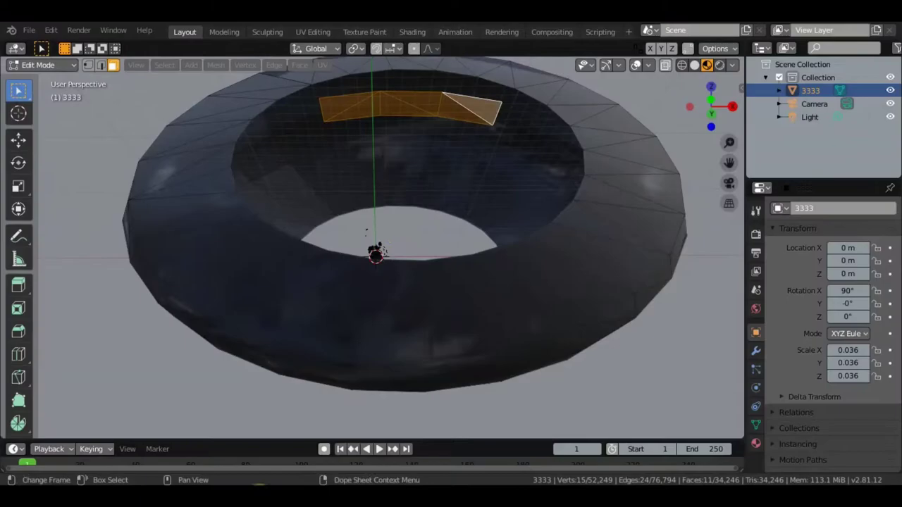
{"action": "mouse_move", "coordinate": [402, 227]}
{"action": "middle_mouse_down"}
{"action": "mouse_move", "coordinate": [402, 252]}
{"action": "mouse_move", "coordinate": [451, 252]}
{"action": "mouse_move", "coordinate": [395, 145]}
{"action": "mouse_move", "coordinate": [373, 179]}
{"action": "mouse_move", "coordinate": [379, 202]}
{"action": "mouse_move", "coordinate": [396, 212]}
{"action": "mouse_move", "coordinate": [486, 173]}
{"action": "mouse_move", "coordinate": [472, 195]}
{"action": "mouse_move", "coordinate": [525, 167]}
{"action": "middle_mouse_up"}
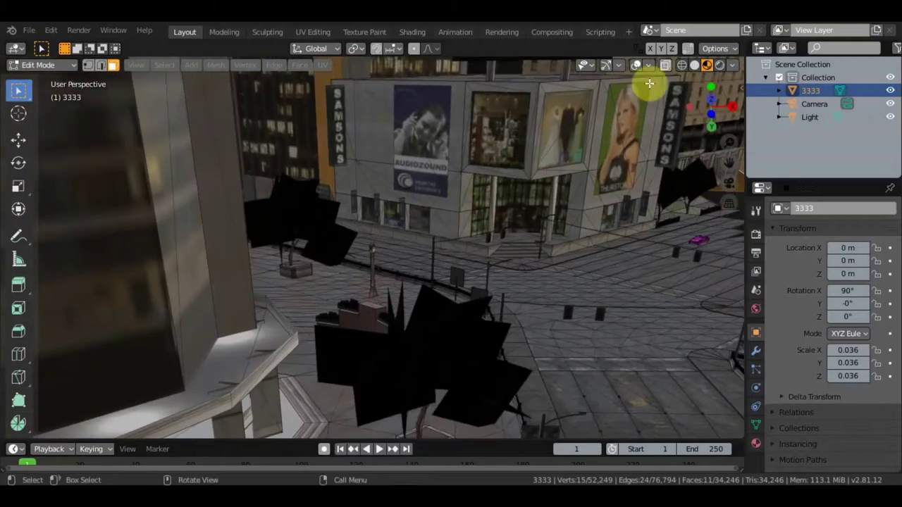
{"action": "left_click", "coordinate": [676, 134]}
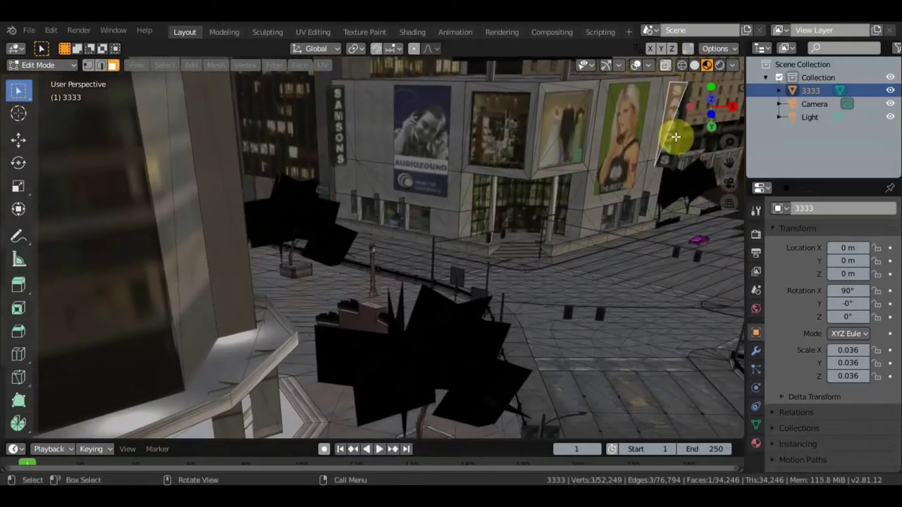
{"action": "left_click", "coordinate": [665, 176], "text": "shift"}
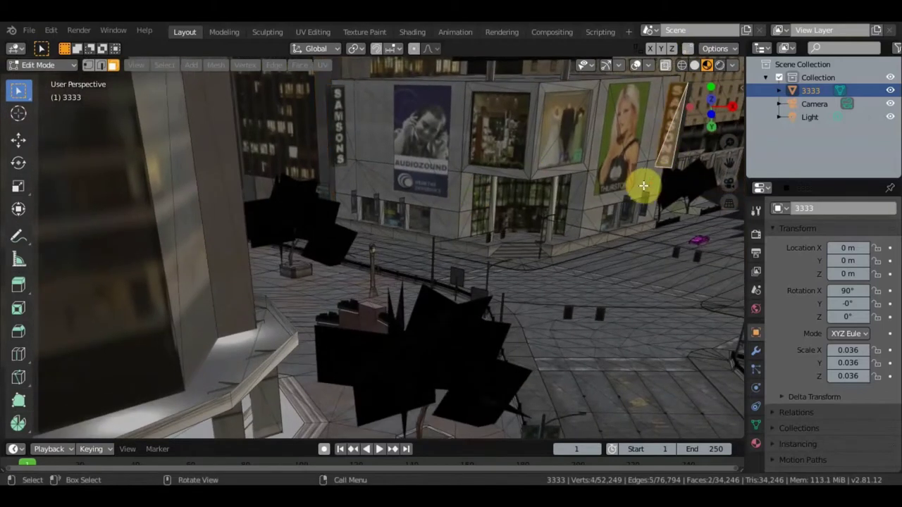
{"action": "key", "text": "Home"}
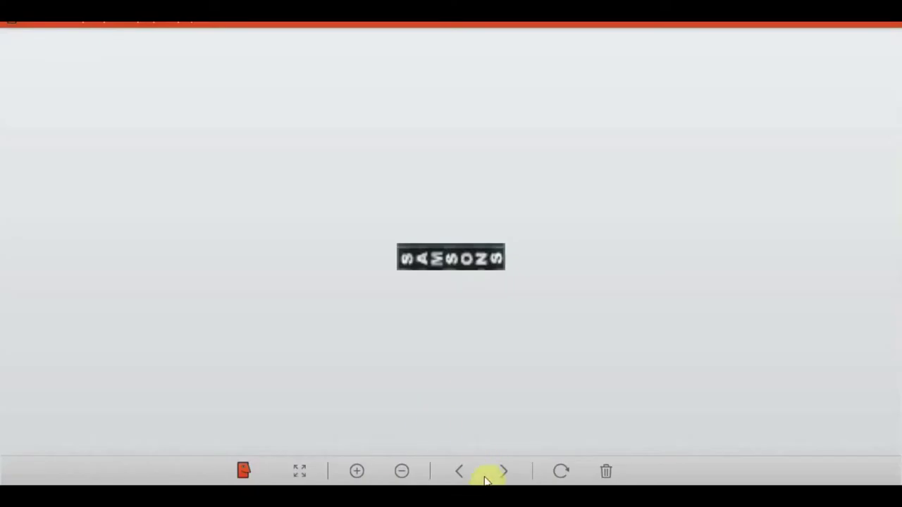
Browse forward through the texture images, zooming in on each, up to the tree texture
{"action": "left_click", "coordinate": [503, 470]}
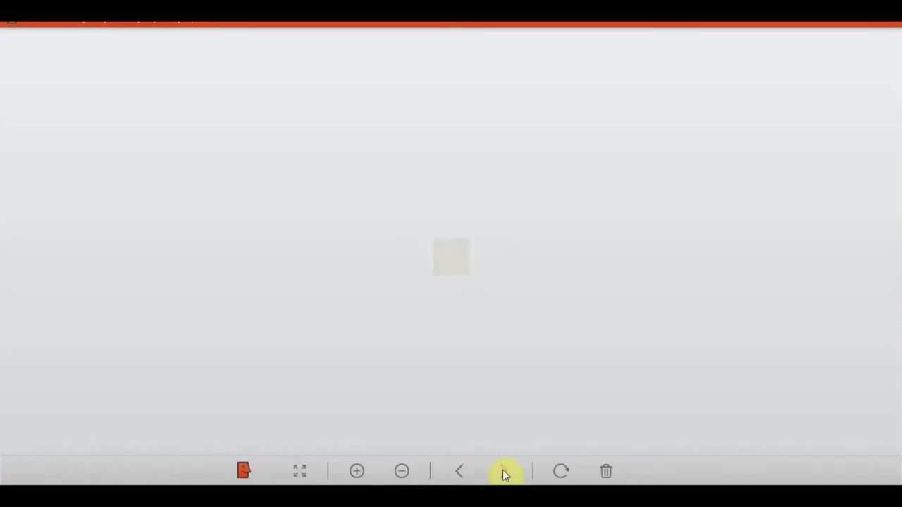
{"action": "scroll", "coordinate": [492, 317], "scroll_direction": "up", "scroll_amount": 2}
{"action": "scroll", "coordinate": [493, 317], "scroll_direction": "up", "scroll_amount": 3}
{"action": "scroll", "coordinate": [492, 318], "scroll_direction": "up", "scroll_amount": 2}
{"action": "left_click", "coordinate": [494, 317]}
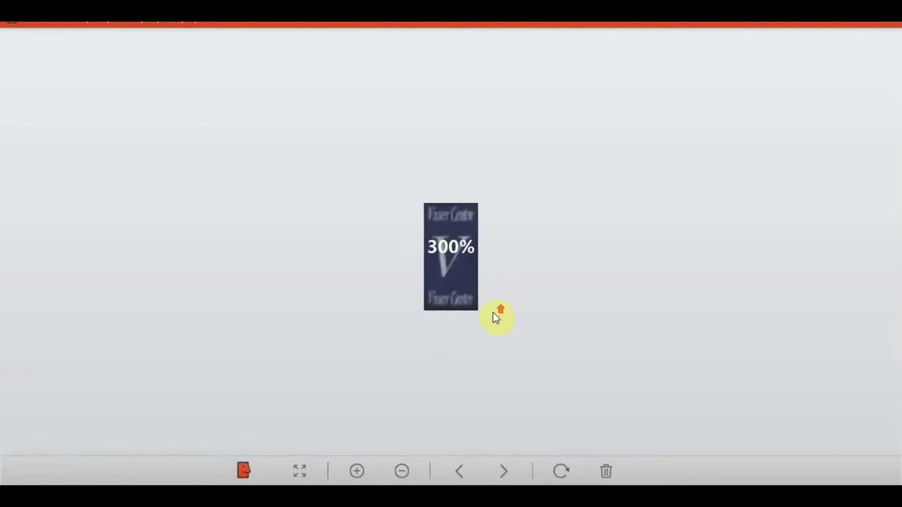
{"action": "left_click", "coordinate": [504, 470]}
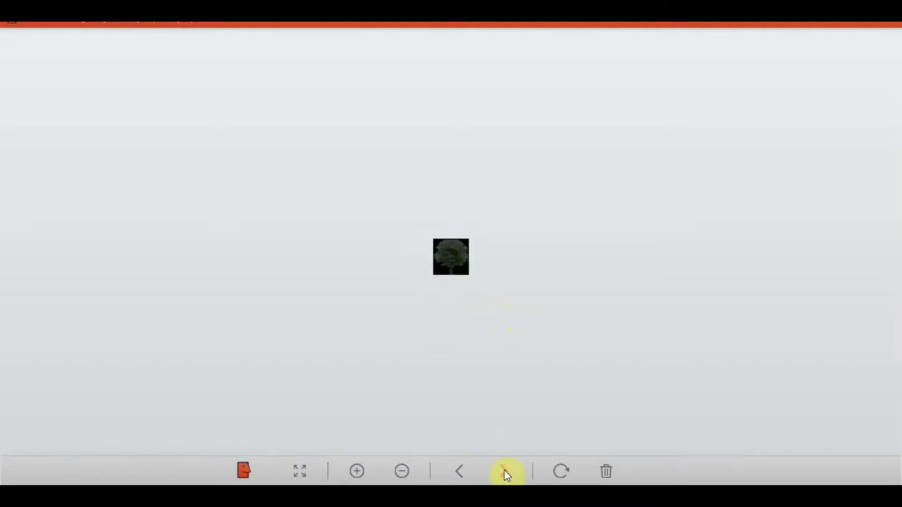
{"action": "left_click", "coordinate": [459, 471]}
{"action": "scroll", "coordinate": [471, 316], "scroll_direction": "up", "scroll_amount": 2}
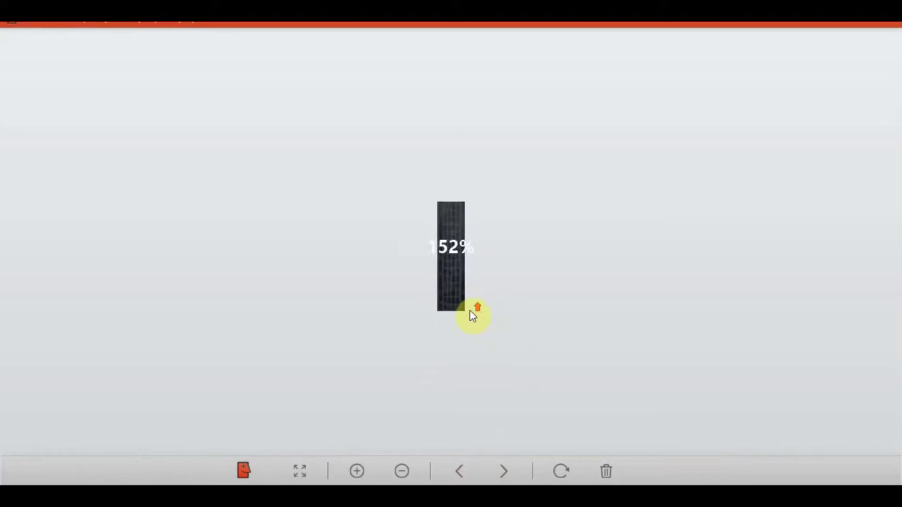
{"action": "scroll", "coordinate": [472, 315], "scroll_direction": "up", "scroll_amount": 3}
{"action": "scroll", "coordinate": [471, 316], "scroll_direction": "up", "scroll_amount": 2}
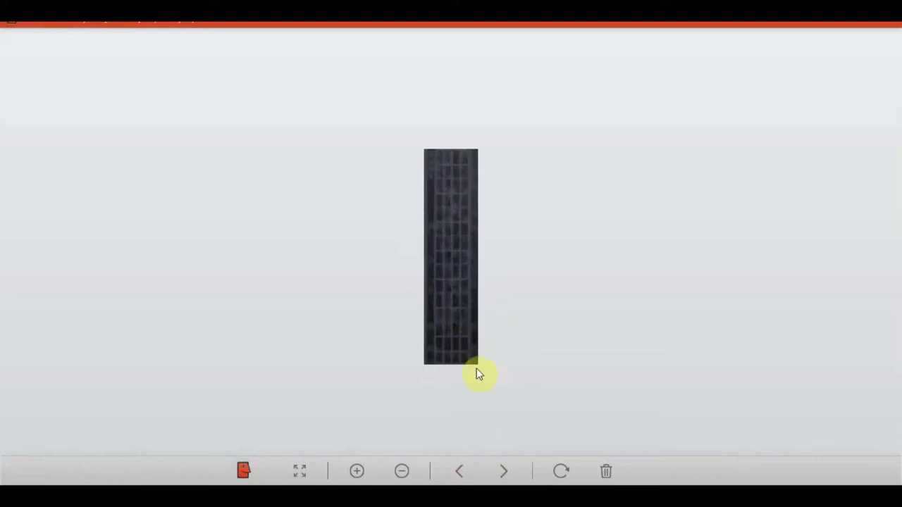
{"action": "left_click", "coordinate": [501, 473]}
{"action": "scroll", "coordinate": [493, 308], "scroll_direction": "up", "scroll_amount": 2}
{"action": "scroll", "coordinate": [493, 306], "scroll_direction": "up", "scroll_amount": 2}
{"action": "scroll", "coordinate": [491, 310], "scroll_direction": "up", "scroll_amount": 1}
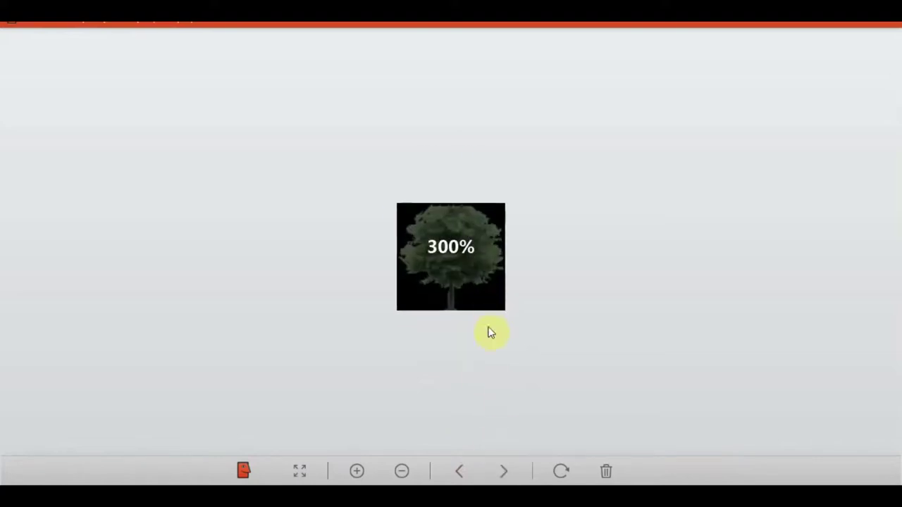
Continue past the building windows texture to the wedding dress shop-window image, zoomed in
{"action": "left_click", "coordinate": [505, 471]}
{"action": "scroll", "coordinate": [491, 312], "scroll_direction": "up", "scroll_amount": 2}
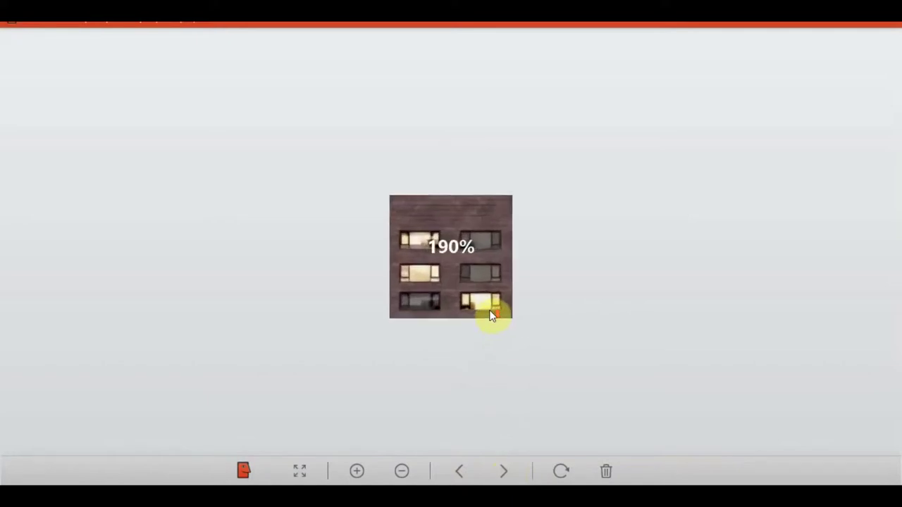
{"action": "scroll", "coordinate": [491, 313], "scroll_direction": "up", "scroll_amount": 1}
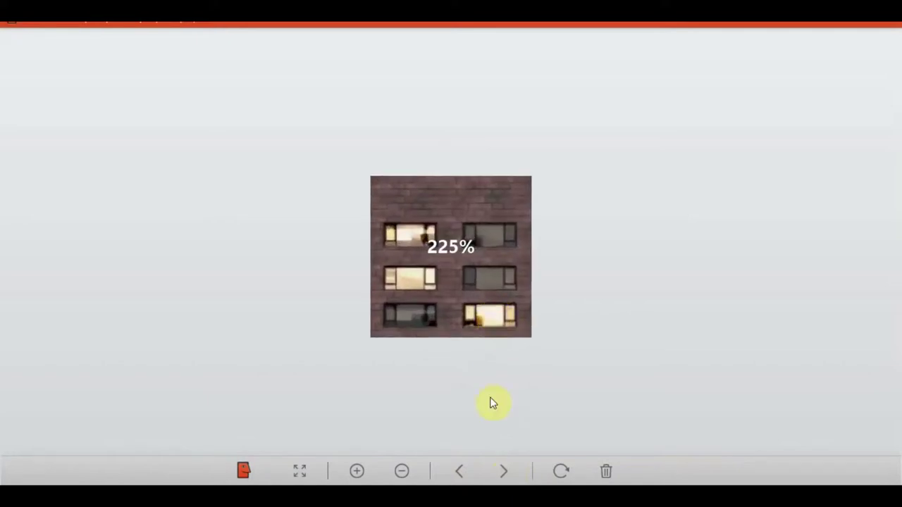
{"action": "left_click", "coordinate": [505, 471]}
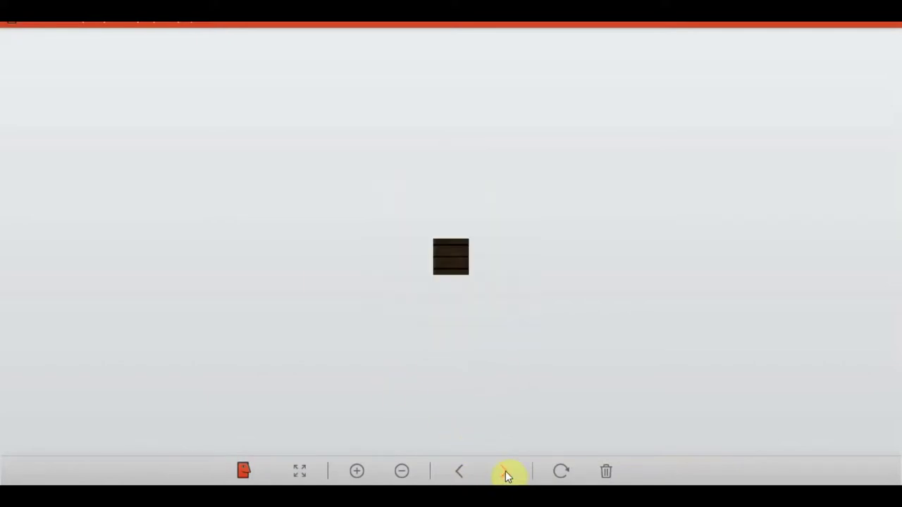
{"action": "scroll", "coordinate": [469, 315], "scroll_direction": "up", "scroll_amount": 1}
{"action": "scroll", "coordinate": [470, 314], "scroll_direction": "up", "scroll_amount": 1}
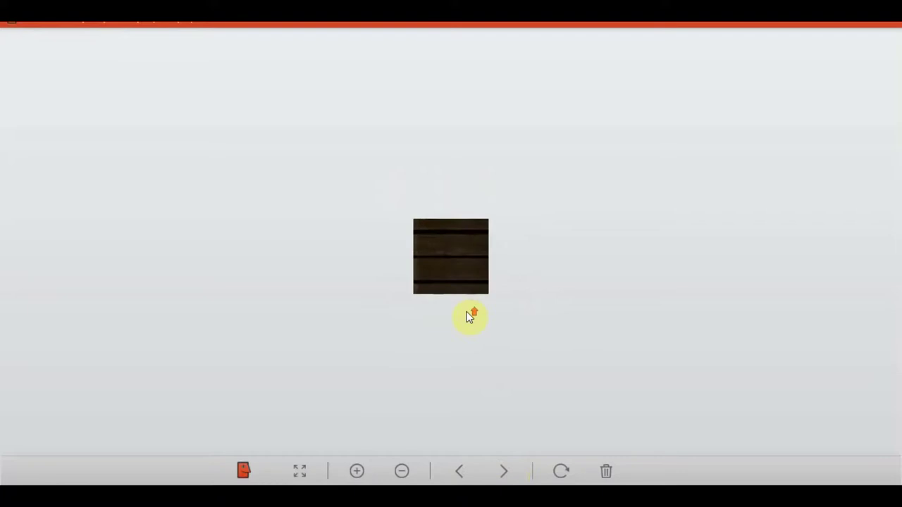
{"action": "scroll", "coordinate": [470, 314], "scroll_direction": "up", "scroll_amount": 1}
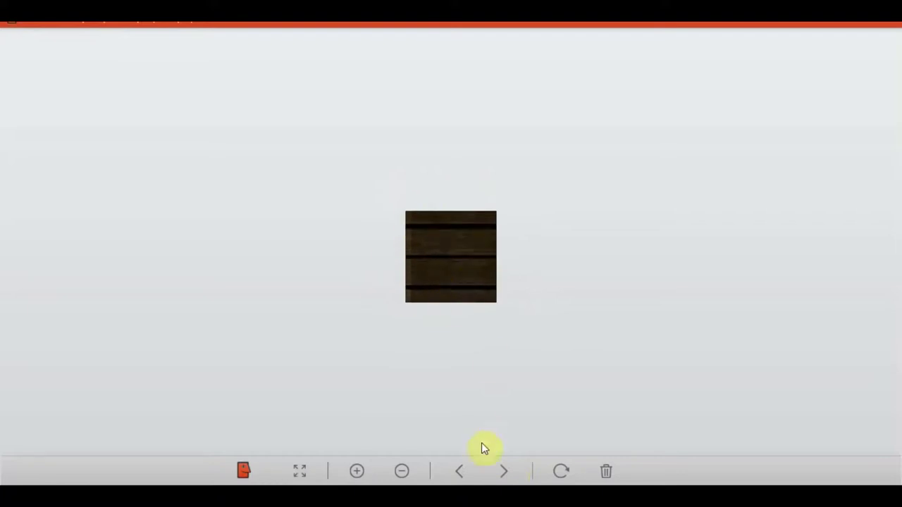
{"action": "left_click", "coordinate": [504, 470]}
{"action": "scroll", "coordinate": [483, 336], "scroll_direction": "up", "scroll_amount": 1}
{"action": "scroll", "coordinate": [482, 337], "scroll_direction": "up", "scroll_amount": 2}
{"action": "scroll", "coordinate": [484, 336], "scroll_direction": "up", "scroll_amount": 1}
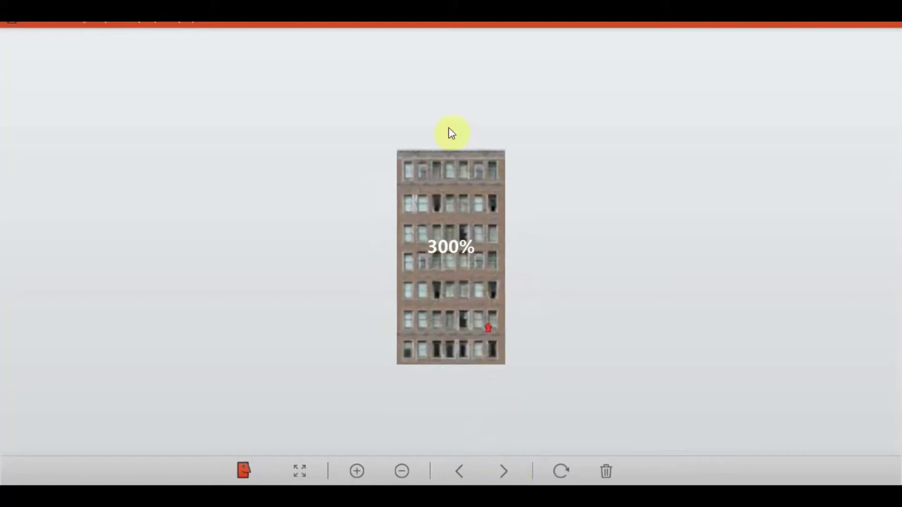
{"action": "left_click", "coordinate": [504, 471]}
{"action": "scroll", "coordinate": [465, 334], "scroll_direction": "up", "scroll_amount": 1}
{"action": "scroll", "coordinate": [466, 337], "scroll_direction": "up", "scroll_amount": 2}
{"action": "scroll", "coordinate": [465, 335], "scroll_direction": "up", "scroll_amount": 2}
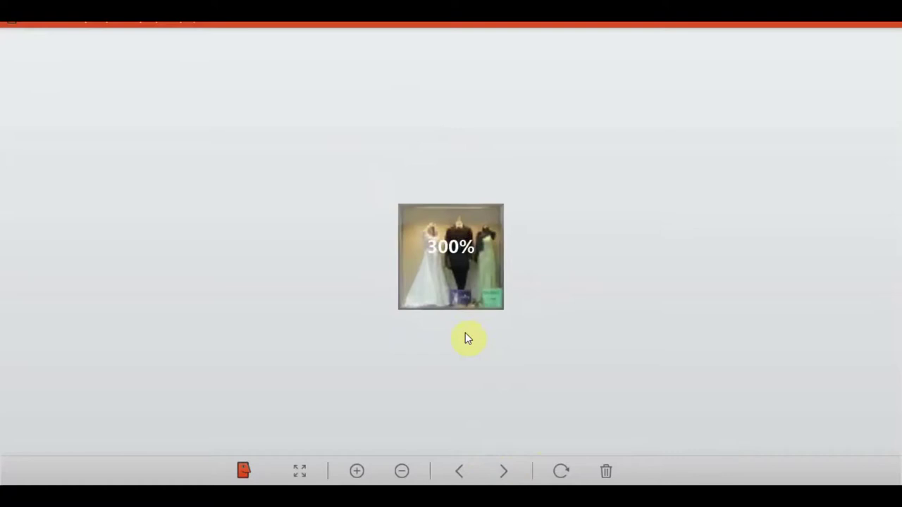
Step through the textures past the door image to the dark shop photo, zooming in
{"action": "left_click", "coordinate": [504, 472]}
{"action": "scroll", "coordinate": [484, 346], "scroll_direction": "up", "scroll_amount": 2}
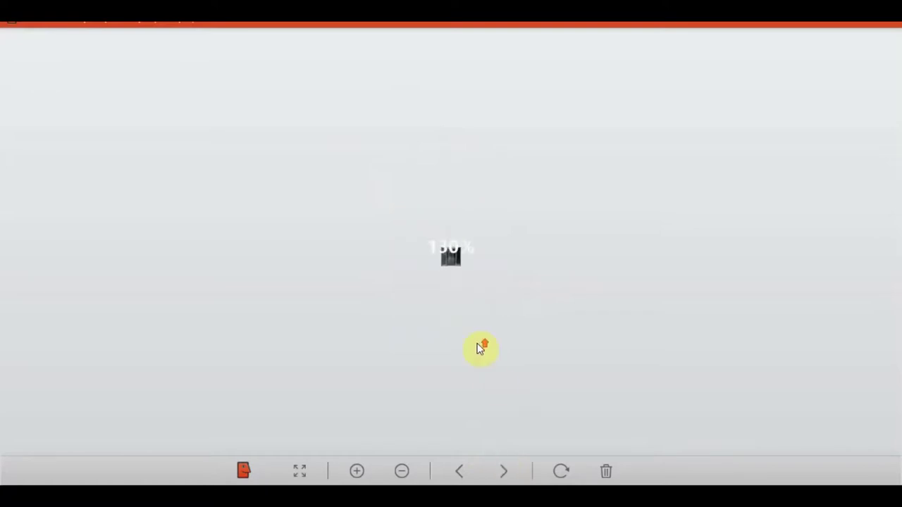
{"action": "scroll", "coordinate": [479, 348], "scroll_direction": "up", "scroll_amount": 2}
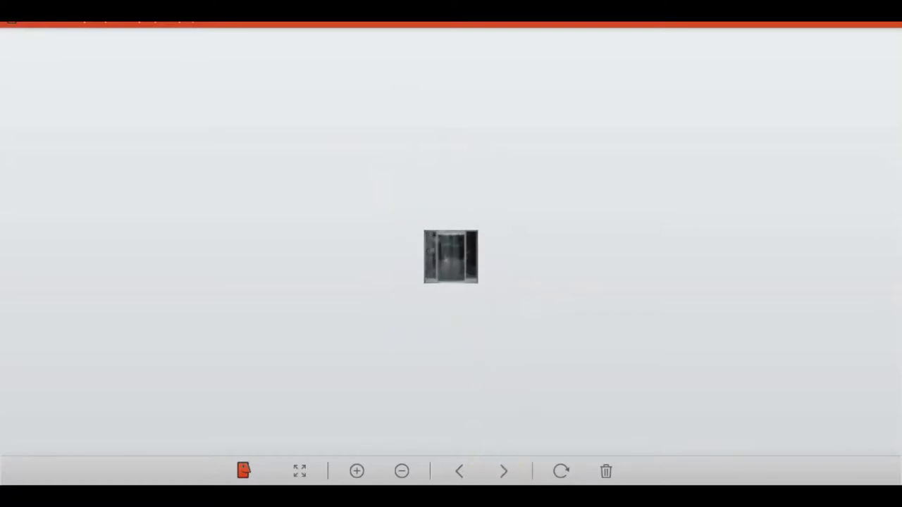
{"action": "left_click", "coordinate": [503, 469]}
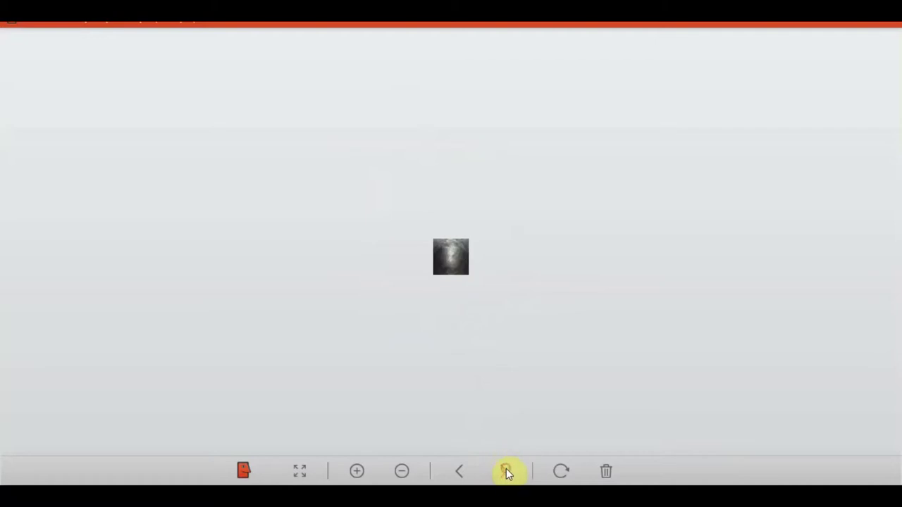
{"action": "left_click", "coordinate": [506, 471]}
{"action": "scroll", "coordinate": [474, 341], "scroll_direction": "up", "scroll_amount": 1}
{"action": "scroll", "coordinate": [475, 341], "scroll_direction": "up", "scroll_amount": 1}
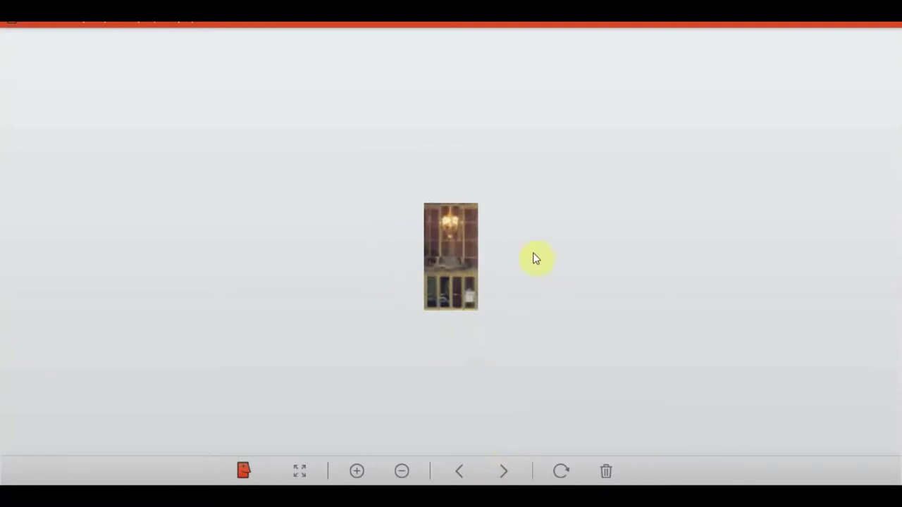
{"action": "left_click", "coordinate": [500, 477]}
{"action": "left_click", "coordinate": [500, 477]}
{"action": "left_click", "coordinate": [500, 477]}
{"action": "left_click", "coordinate": [500, 478]}
{"action": "scroll", "coordinate": [525, 406], "scroll_direction": "up", "scroll_amount": 3}
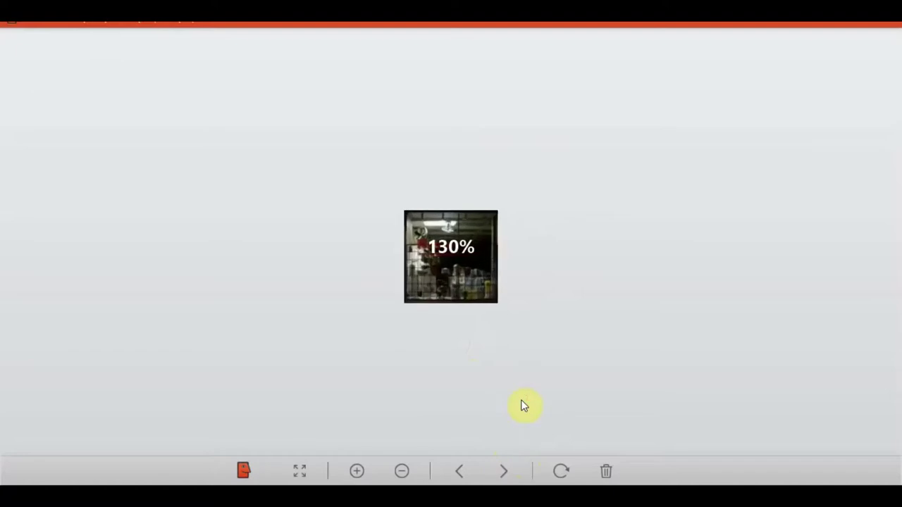
{"action": "scroll", "coordinate": [526, 406], "scroll_direction": "up", "scroll_amount": 3}
{"action": "scroll", "coordinate": [525, 406], "scroll_direction": "up", "scroll_amount": 4}
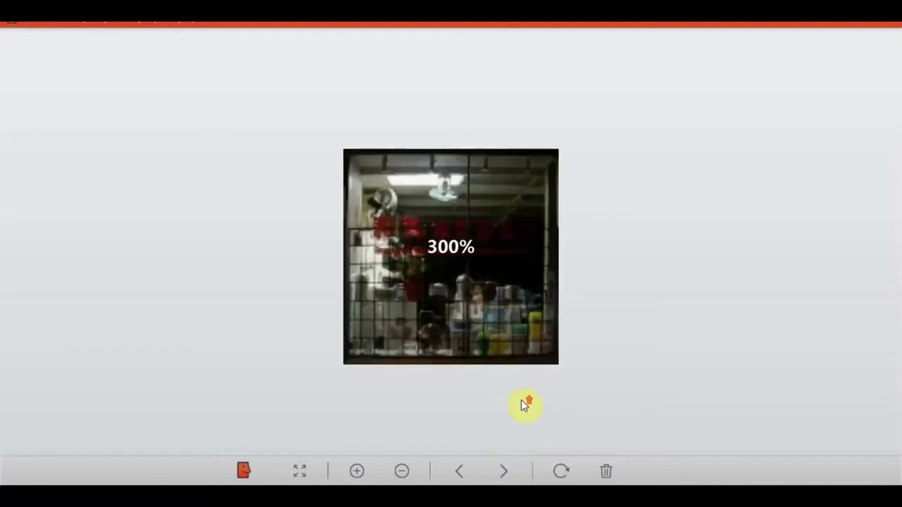
Advance to the carved stone panel texture beside the grey strip and zoom in
{"action": "left_click", "coordinate": [506, 476]}
{"action": "left_click", "coordinate": [507, 475]}
{"action": "left_click", "coordinate": [508, 477]}
{"action": "left_click", "coordinate": [508, 476]}
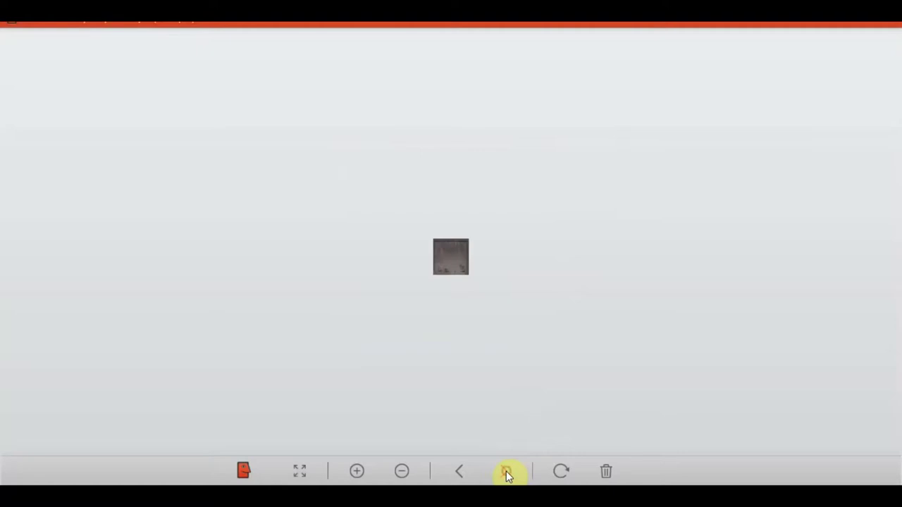
{"action": "left_click", "coordinate": [505, 471]}
{"action": "left_click", "coordinate": [506, 472]}
{"action": "left_click", "coordinate": [505, 472]}
{"action": "left_click", "coordinate": [506, 472]}
{"action": "left_click", "coordinate": [506, 473]}
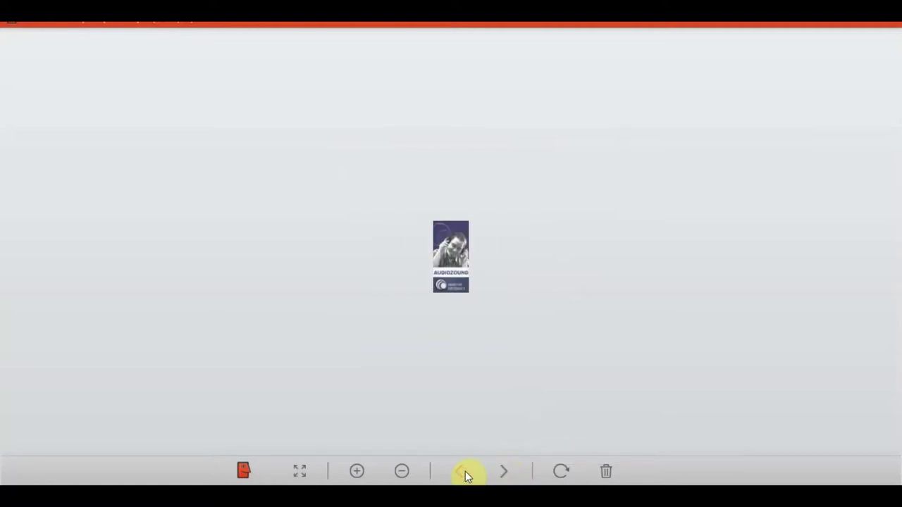
{"action": "scroll", "coordinate": [455, 318], "scroll_direction": "up", "scroll_amount": 3}
{"action": "scroll", "coordinate": [455, 318], "scroll_direction": "up", "scroll_amount": 3}
{"action": "scroll", "coordinate": [455, 318], "scroll_direction": "up", "scroll_amount": 3}
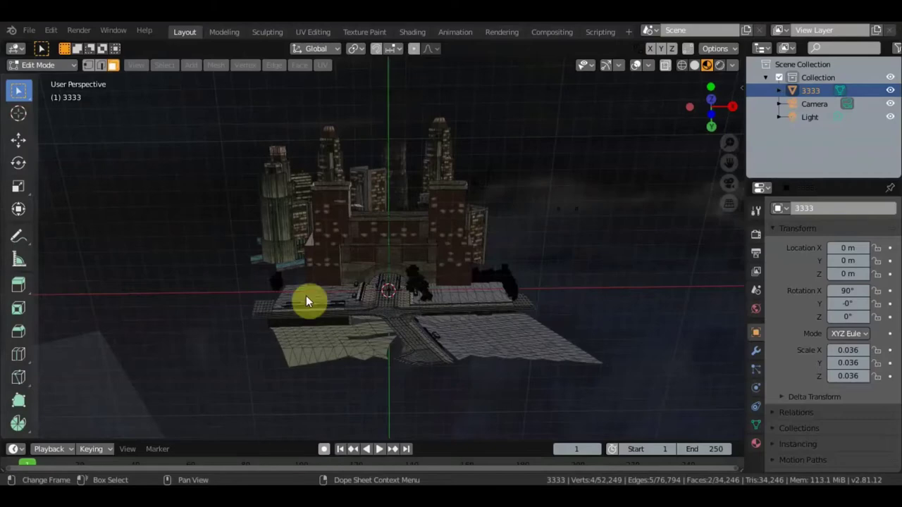
Select both triangles of the panel left of the carved medallion (2 faces)
{"action": "scroll", "coordinate": [331, 294], "scroll_direction": "up", "scroll_amount": 5}
{"action": "scroll", "coordinate": [359, 287], "scroll_direction": "up", "scroll_amount": 3}
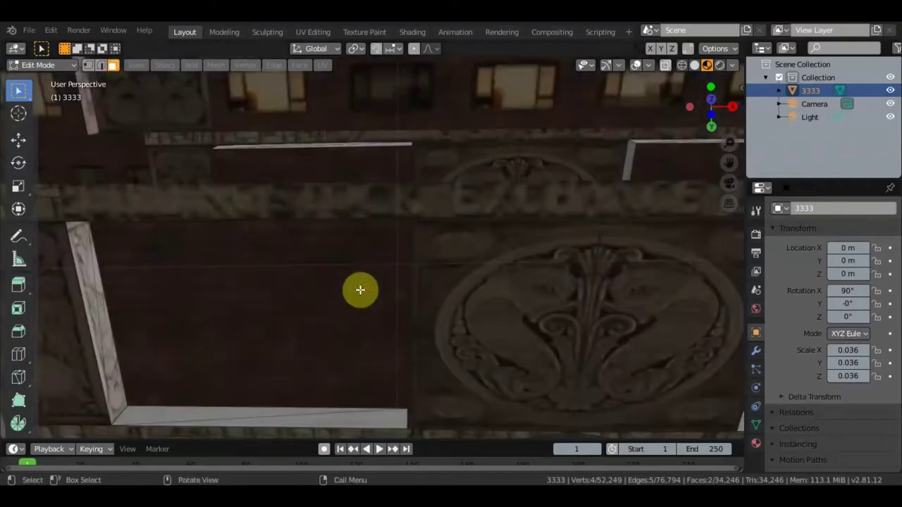
{"action": "scroll", "coordinate": [360, 289], "scroll_direction": "down", "scroll_amount": 2}
{"action": "scroll", "coordinate": [363, 284], "scroll_direction": "up", "scroll_amount": 3}
{"action": "scroll", "coordinate": [368, 272], "scroll_direction": "down", "scroll_amount": 3}
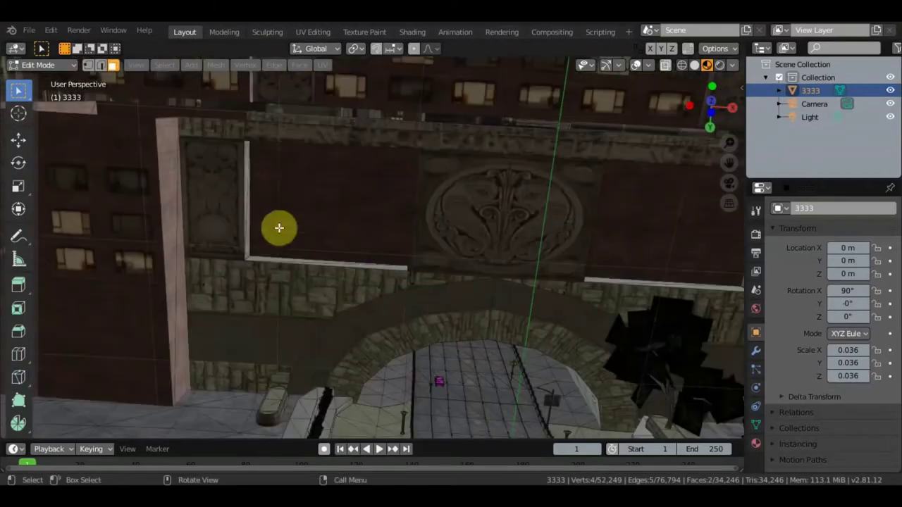
{"action": "left_click", "coordinate": [226, 210]}
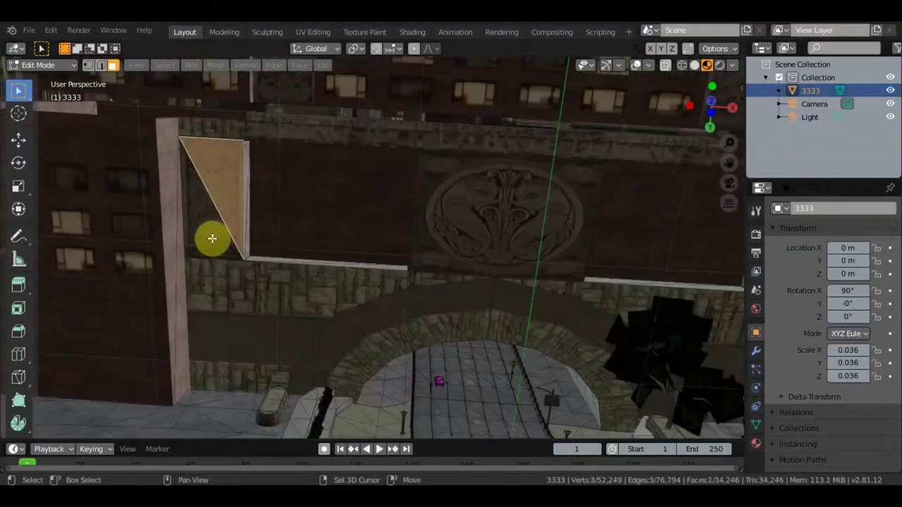
{"action": "left_click", "coordinate": [211, 238], "text": "shift"}
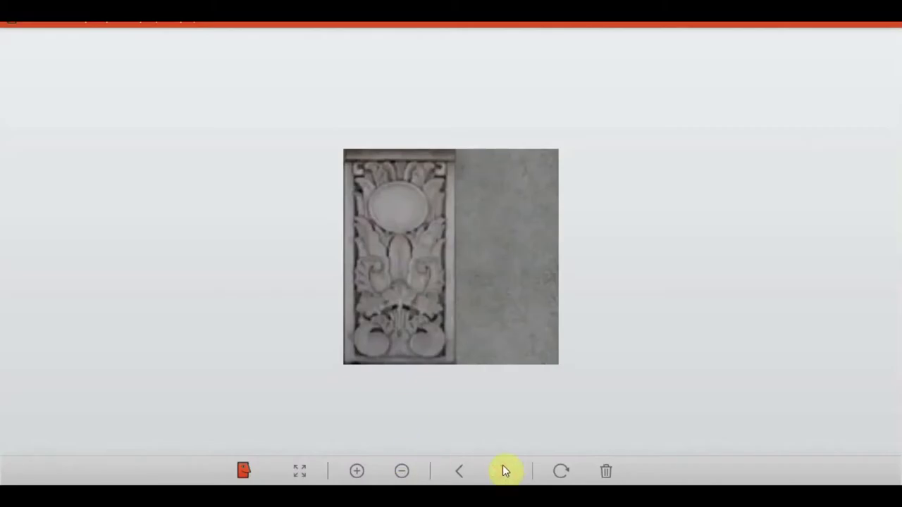
Skip past the brick and grey apartment textures to the carved stone relief, zoomed in
{"action": "left_click", "coordinate": [503, 470]}
{"action": "left_click", "coordinate": [503, 472]}
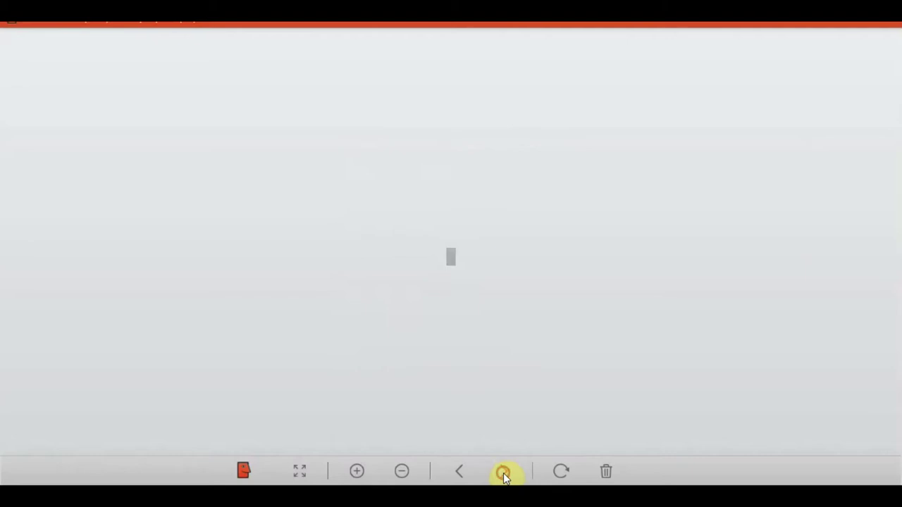
{"action": "left_click", "coordinate": [503, 472]}
{"action": "left_click", "coordinate": [503, 473]}
{"action": "left_click", "coordinate": [503, 472]}
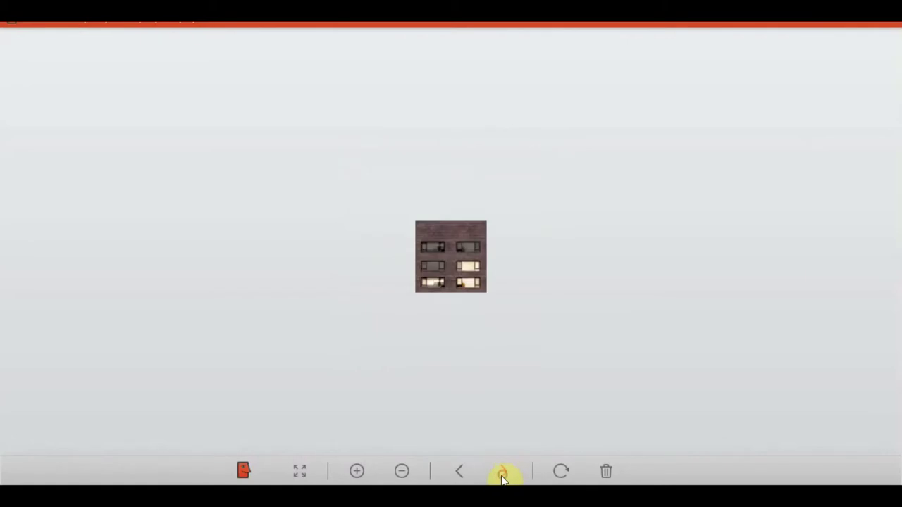
{"action": "left_click", "coordinate": [502, 473]}
{"action": "left_click", "coordinate": [501, 472]}
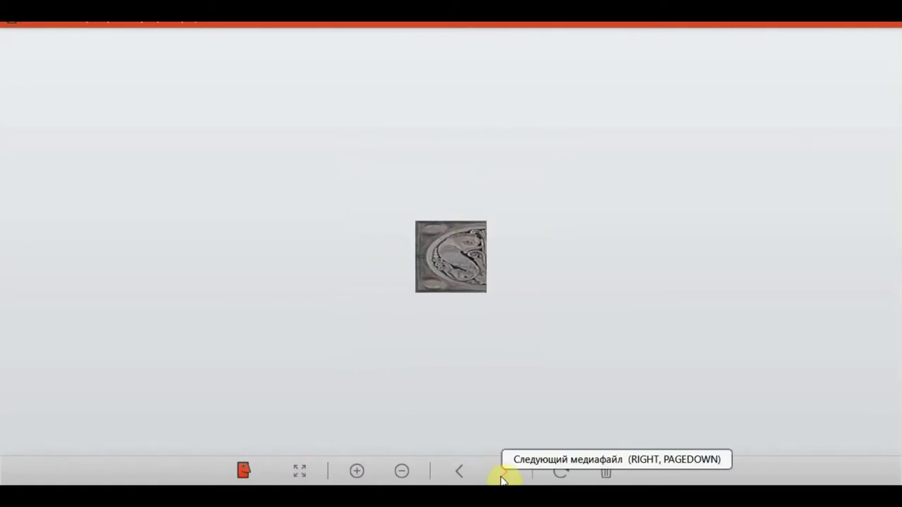
{"action": "scroll", "coordinate": [511, 285], "scroll_direction": "up", "scroll_amount": 2}
{"action": "scroll", "coordinate": [502, 285], "scroll_direction": "up", "scroll_amount": 3}
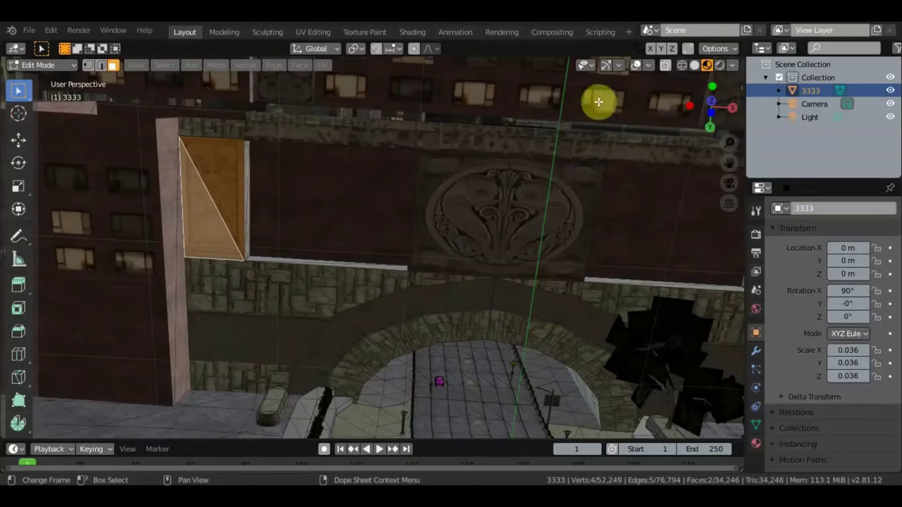
Select the two-triangle face on the medallion's right part, then show the next texture
{"action": "left_click", "coordinate": [493, 226]}
{"action": "left_click", "coordinate": [444, 195], "text": "shift"}
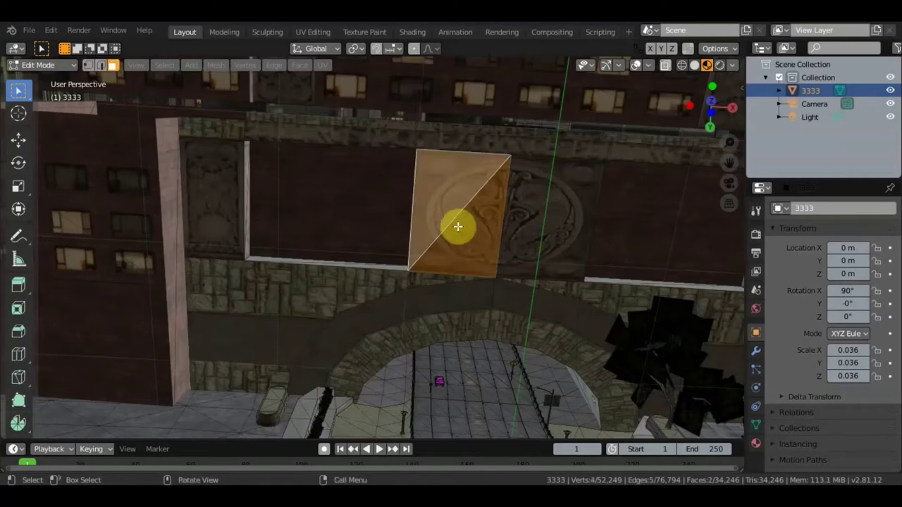
{"action": "left_click", "coordinate": [528, 194]}
{"action": "left_click", "coordinate": [575, 239], "text": "shift"}
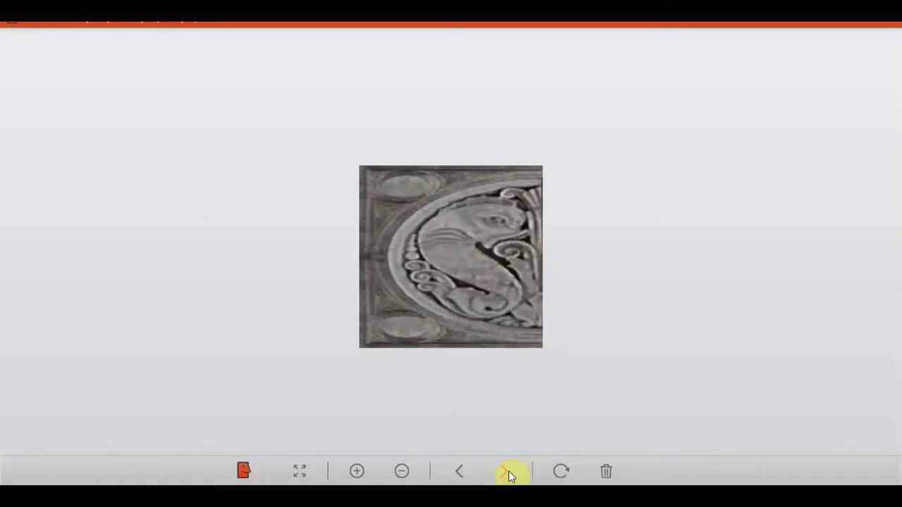
{"action": "left_click", "coordinate": [509, 473]}
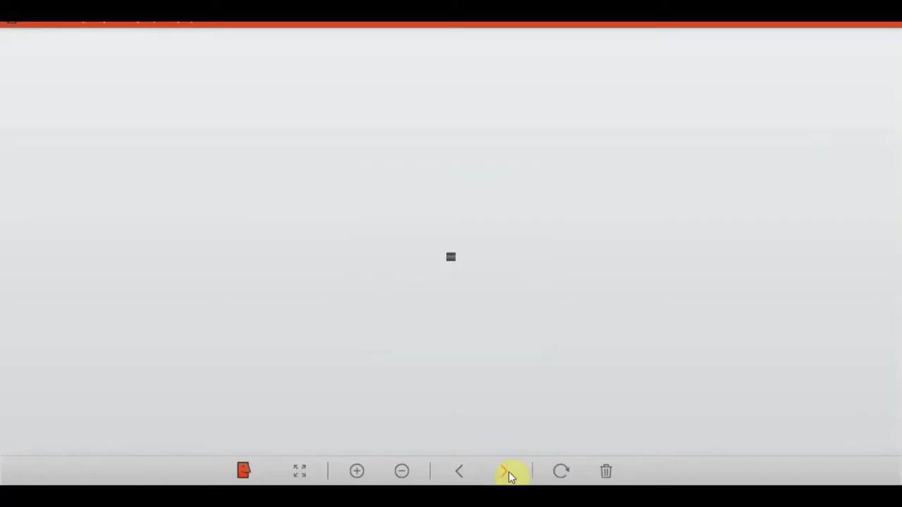
Browse to the no-parking sign and TUFF APPAREL poster textures, zooming in on them
{"action": "left_click", "coordinate": [509, 474]}
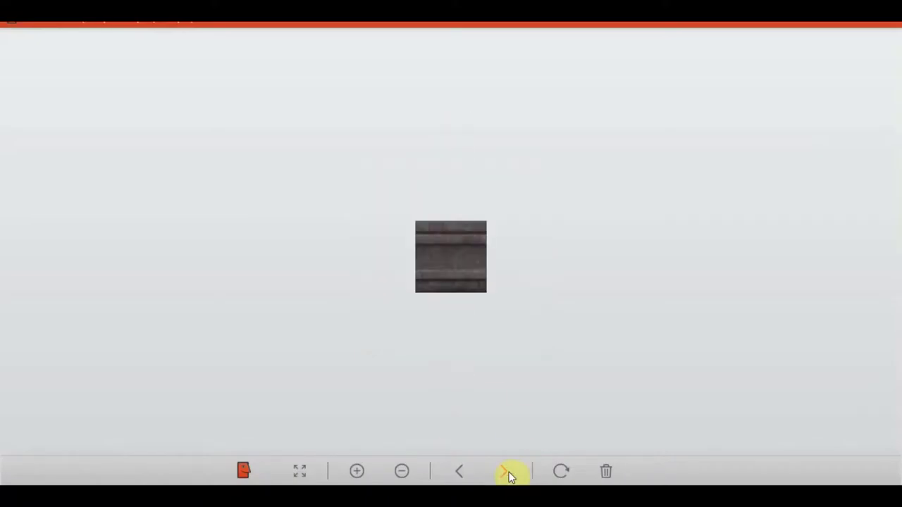
{"action": "left_click", "coordinate": [509, 474]}
{"action": "left_click", "coordinate": [509, 474]}
{"action": "left_click", "coordinate": [509, 474]}
{"action": "left_click", "coordinate": [509, 474]}
{"action": "left_click", "coordinate": [458, 475]}
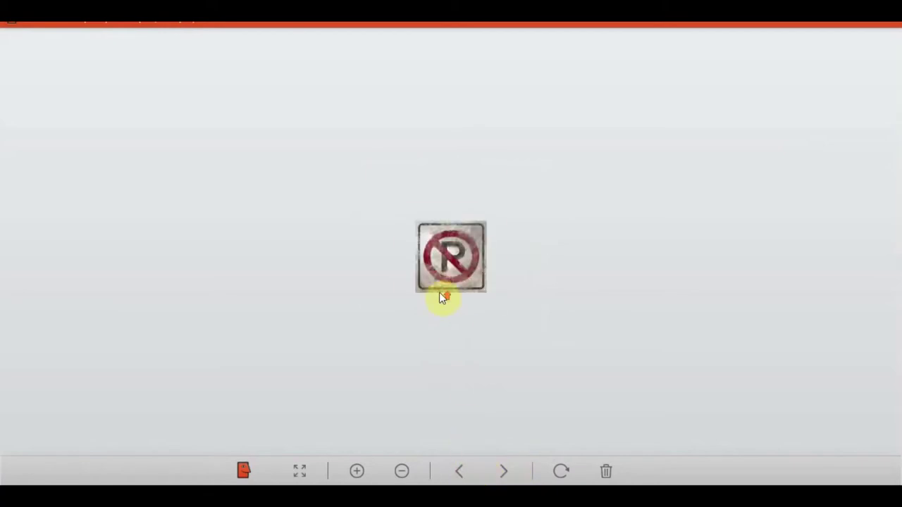
{"action": "scroll", "coordinate": [439, 292], "scroll_direction": "up", "scroll_amount": 2}
{"action": "scroll", "coordinate": [439, 292], "scroll_direction": "up", "scroll_amount": 2}
{"action": "scroll", "coordinate": [439, 293], "scroll_direction": "up", "scroll_amount": 1}
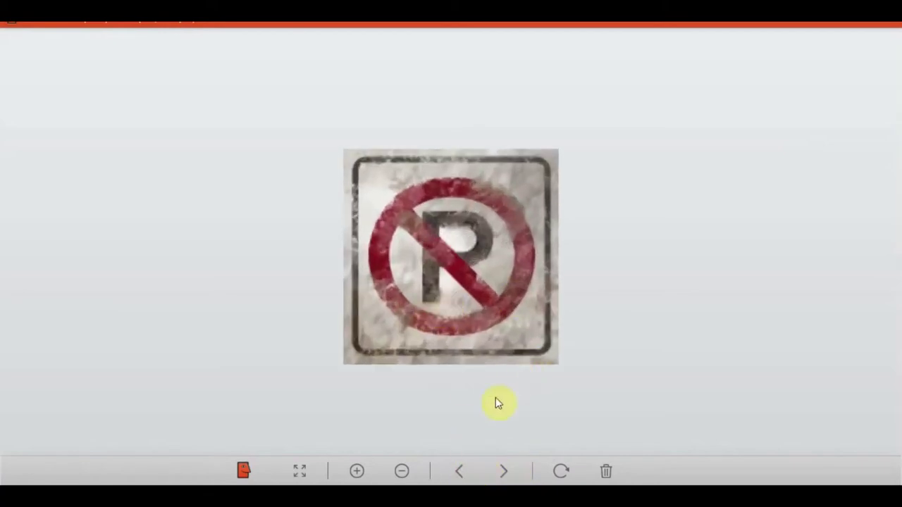
{"action": "left_click", "coordinate": [504, 474]}
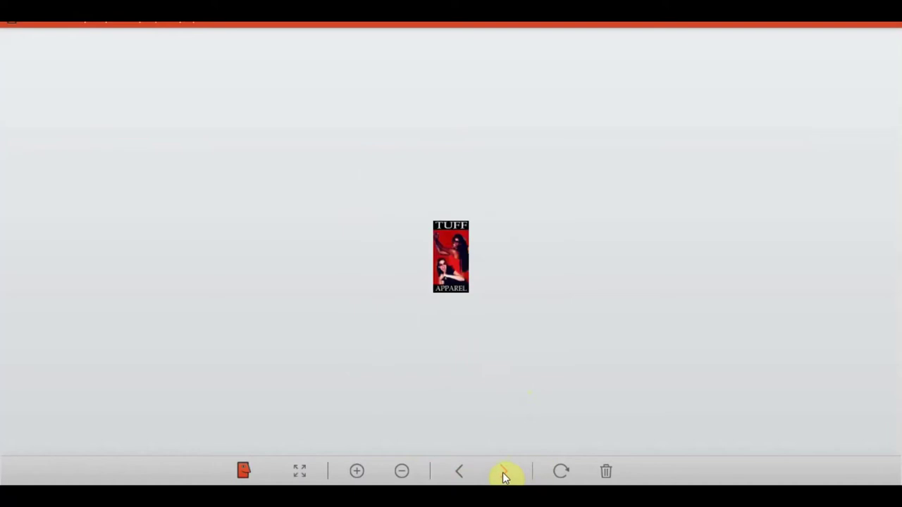
{"action": "left_click", "coordinate": [503, 473]}
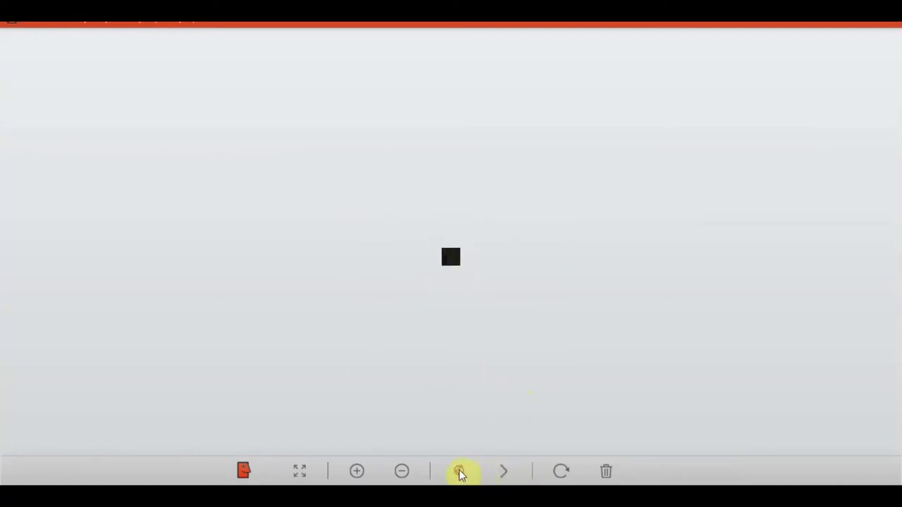
{"action": "scroll", "coordinate": [477, 336], "scroll_direction": "up", "scroll_amount": 5}
{"action": "scroll", "coordinate": [476, 335], "scroll_direction": "up", "scroll_amount": 5}
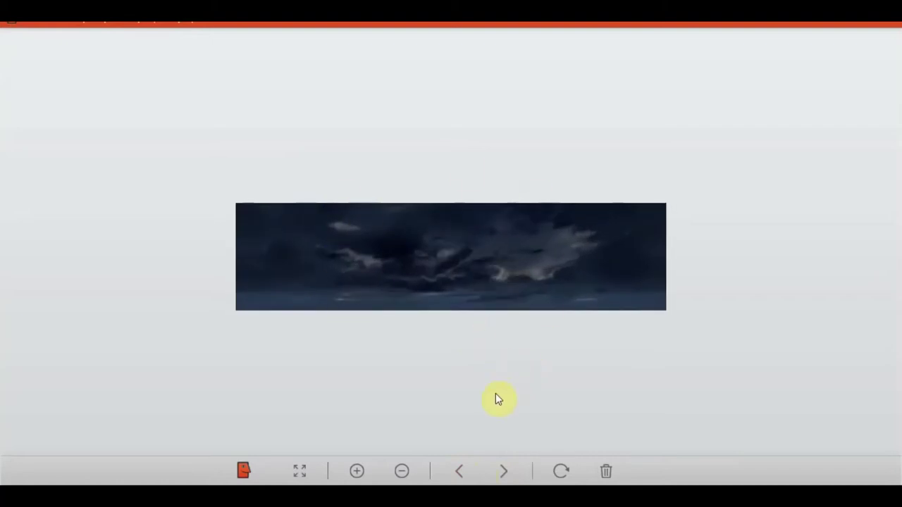
Skip ahead through many textures to the blonde woman portrait on green and zoom in
{"action": "left_click", "coordinate": [506, 471]}
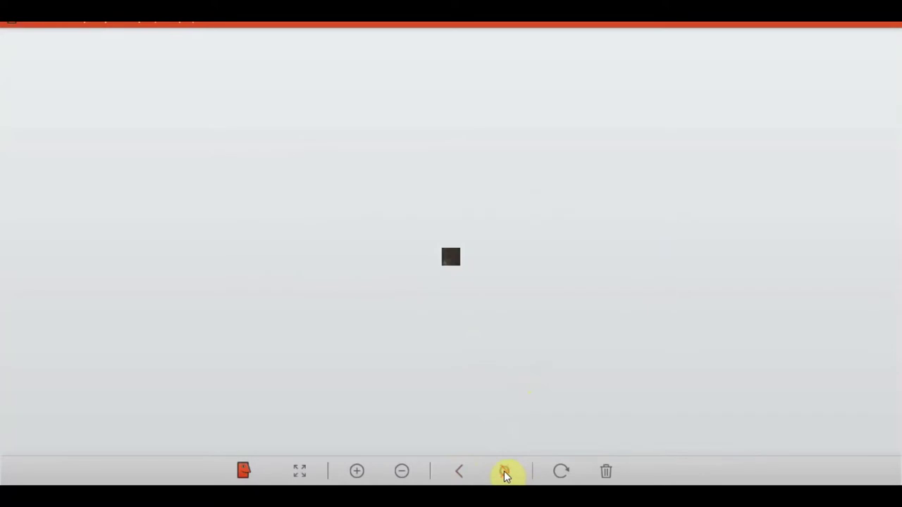
{"action": "left_click", "coordinate": [504, 471]}
{"action": "left_click", "coordinate": [504, 471]}
{"action": "left_click", "coordinate": [504, 471]}
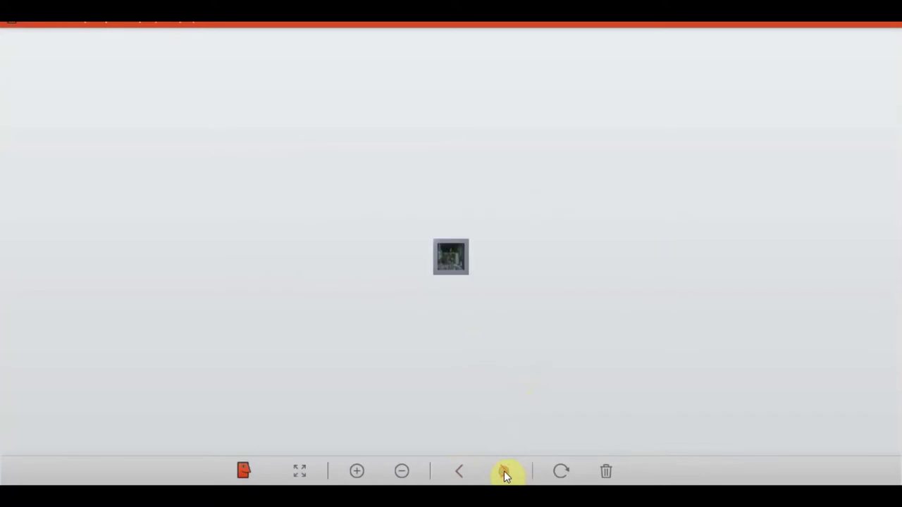
{"action": "left_click", "coordinate": [504, 471]}
{"action": "left_click", "coordinate": [504, 470]}
{"action": "left_click", "coordinate": [503, 471]}
{"action": "left_click", "coordinate": [503, 471]}
{"action": "left_click", "coordinate": [504, 472]}
{"action": "left_click", "coordinate": [503, 472]}
{"action": "left_click", "coordinate": [503, 473]}
{"action": "left_click", "coordinate": [503, 473]}
{"action": "left_click", "coordinate": [503, 473]}
{"action": "left_click", "coordinate": [503, 473]}
{"action": "left_click", "coordinate": [503, 473]}
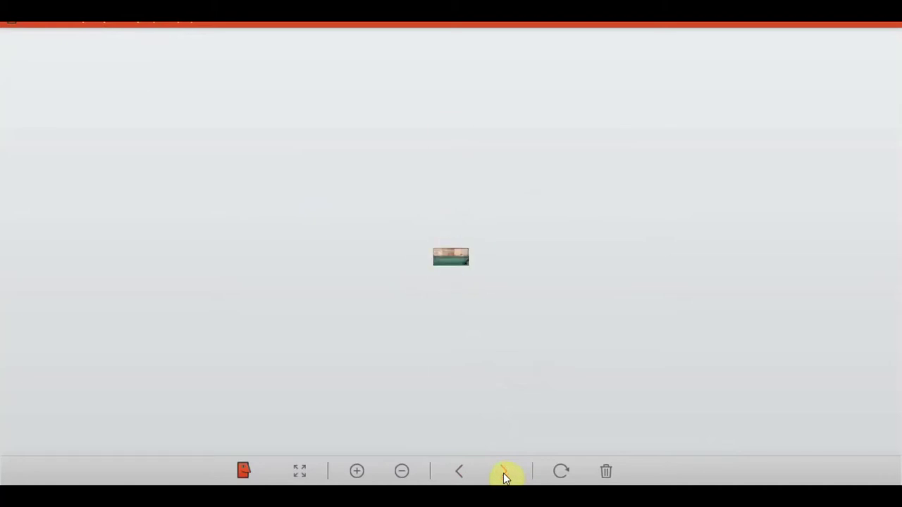
{"action": "scroll", "coordinate": [494, 359], "scroll_direction": "up", "scroll_amount": 1}
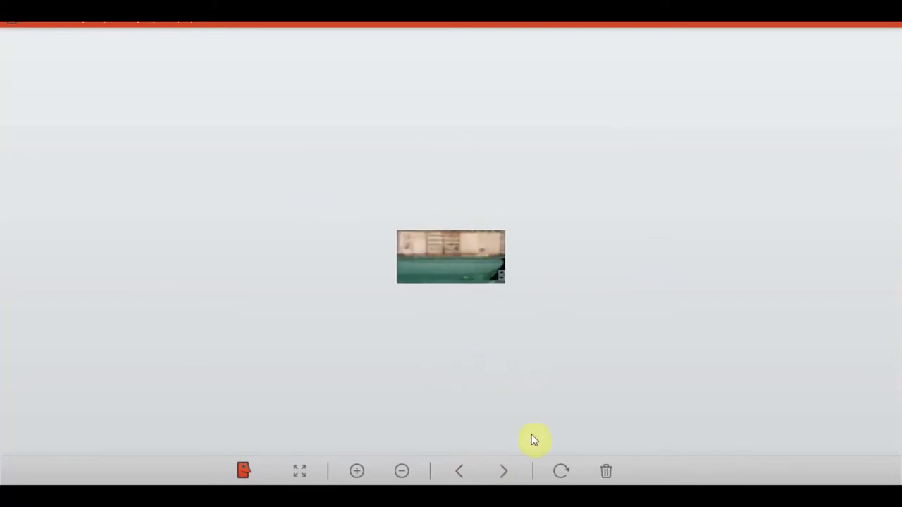
{"action": "left_click", "coordinate": [504, 473]}
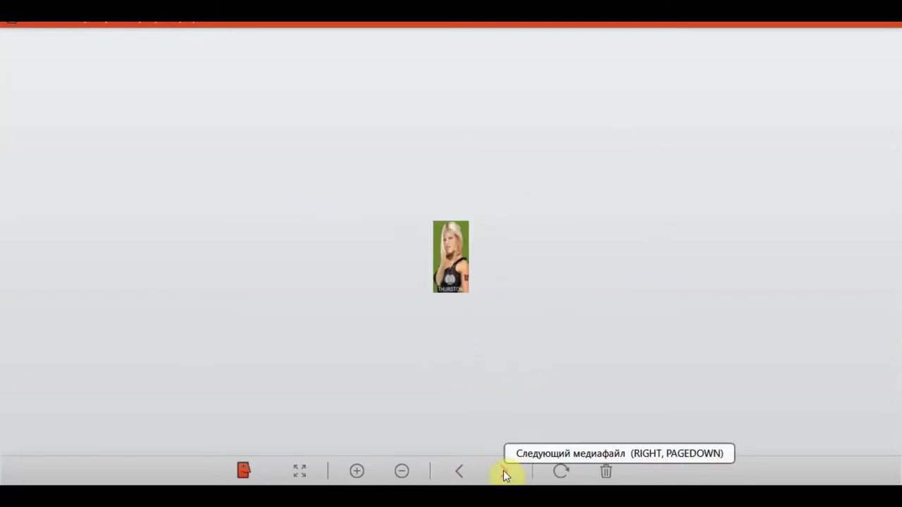
{"action": "scroll", "coordinate": [468, 313], "scroll_direction": "up", "scroll_amount": 2}
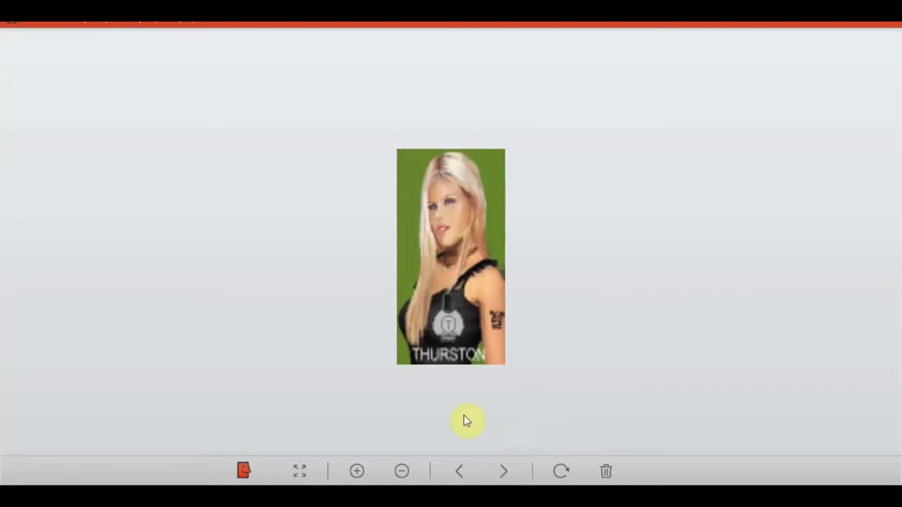
Page forward through the texture images, stepping back once to land on the brown bark texture
{"action": "left_click", "coordinate": [505, 473]}
{"action": "left_click", "coordinate": [505, 474]}
{"action": "left_click", "coordinate": [505, 474]}
{"action": "left_click", "coordinate": [505, 474]}
{"action": "left_click", "coordinate": [505, 474]}
{"action": "left_click", "coordinate": [505, 474]}
{"action": "left_click", "coordinate": [506, 474]}
{"action": "left_click", "coordinate": [505, 473]}
{"action": "left_click", "coordinate": [506, 473]}
{"action": "left_click", "coordinate": [506, 474]}
{"action": "left_click", "coordinate": [506, 474]}
{"action": "left_click", "coordinate": [505, 473]}
{"action": "left_click", "coordinate": [505, 473]}
{"action": "left_click", "coordinate": [506, 473]}
{"action": "left_click", "coordinate": [505, 473]}
{"action": "left_click", "coordinate": [505, 474]}
{"action": "left_click", "coordinate": [505, 473]}
{"action": "left_click", "coordinate": [505, 473]}
{"action": "left_click", "coordinate": [506, 474]}
{"action": "left_click", "coordinate": [506, 473]}
{"action": "left_click", "coordinate": [505, 473]}
{"action": "left_click", "coordinate": [506, 474]}
{"action": "left_click", "coordinate": [505, 472]}
{"action": "left_click", "coordinate": [505, 472]}
{"action": "left_click", "coordinate": [505, 472]}
{"action": "left_click", "coordinate": [505, 472]}
{"action": "left_click", "coordinate": [506, 473]}
{"action": "left_click", "coordinate": [505, 472]}
{"action": "left_click", "coordinate": [505, 472]}
{"action": "left_click", "coordinate": [505, 472]}
{"action": "left_click", "coordinate": [506, 473]}
{"action": "left_click", "coordinate": [505, 472]}
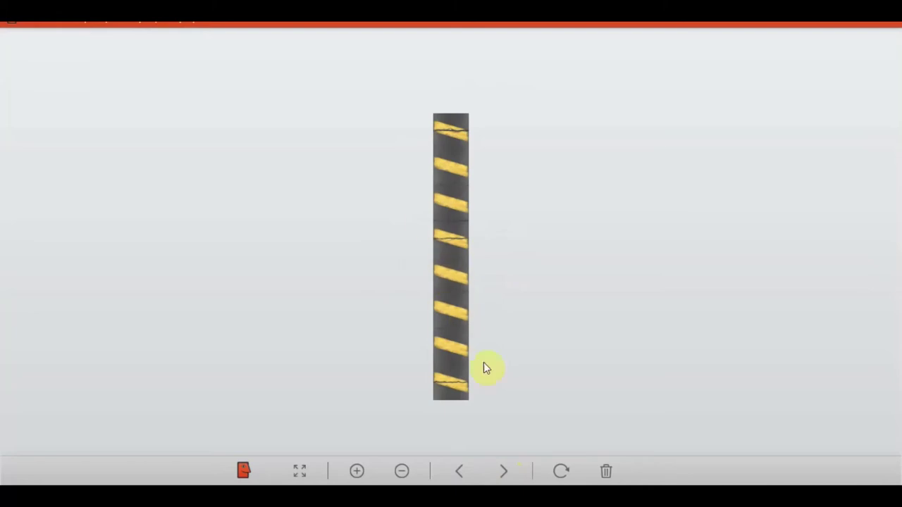
{"action": "left_click", "coordinate": [505, 473]}
{"action": "left_click", "coordinate": [505, 472]}
{"action": "left_click", "coordinate": [505, 472]}
{"action": "left_click", "coordinate": [505, 472]}
{"action": "left_click", "coordinate": [504, 471]}
{"action": "left_click", "coordinate": [503, 470]}
{"action": "left_click", "coordinate": [501, 469]}
{"action": "left_click", "coordinate": [501, 470]}
{"action": "left_click", "coordinate": [501, 471]}
{"action": "left_click", "coordinate": [502, 471]}
{"action": "left_click", "coordinate": [502, 471]}
{"action": "left_click", "coordinate": [502, 471]}
{"action": "left_click", "coordinate": [503, 471]}
{"action": "left_click", "coordinate": [502, 470]}
{"action": "left_click", "coordinate": [502, 470]}
{"action": "left_click", "coordinate": [502, 470]}
{"action": "left_click", "coordinate": [502, 470]}
{"action": "left_click", "coordinate": [502, 471]}
{"action": "left_click", "coordinate": [502, 471]}
{"action": "left_click", "coordinate": [501, 470]}
{"action": "left_click", "coordinate": [502, 471]}
{"action": "left_click", "coordinate": [501, 470]}
{"action": "left_click", "coordinate": [502, 470]}
{"action": "left_click", "coordinate": [502, 470]}
{"action": "left_click", "coordinate": [502, 470]}
{"action": "left_click", "coordinate": [502, 470]}
{"action": "left_click", "coordinate": [502, 471]}
{"action": "left_click", "coordinate": [502, 471]}
{"action": "left_click", "coordinate": [502, 470]}
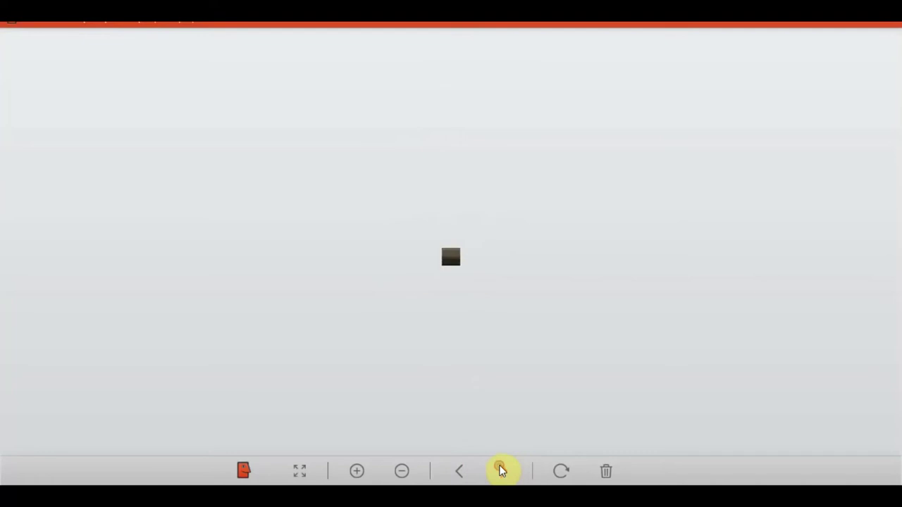
{"action": "left_click", "coordinate": [502, 471]}
{"action": "left_click", "coordinate": [500, 471]}
{"action": "left_click", "coordinate": [498, 471]}
{"action": "left_click", "coordinate": [498, 471]}
{"action": "left_click", "coordinate": [497, 470]}
{"action": "left_click", "coordinate": [497, 470]}
{"action": "left_click", "coordinate": [497, 470]}
{"action": "left_click", "coordinate": [497, 470]}
{"action": "left_click", "coordinate": [496, 470]}
{"action": "left_click", "coordinate": [497, 470]}
{"action": "left_click", "coordinate": [499, 471]}
{"action": "left_click", "coordinate": [498, 471]}
{"action": "left_click", "coordinate": [498, 471]}
{"action": "left_click", "coordinate": [499, 471]}
{"action": "left_click", "coordinate": [463, 470]}
Zoom in and look down on the city, select a thin triangle face in the tree foliage, then orbit around the billboard building
{"action": "scroll", "coordinate": [463, 324], "scroll_direction": "up", "scroll_amount": 2}
{"action": "scroll", "coordinate": [463, 324], "scroll_direction": "up", "scroll_amount": 2}
{"action": "scroll", "coordinate": [463, 321], "scroll_direction": "up", "scroll_amount": 2}
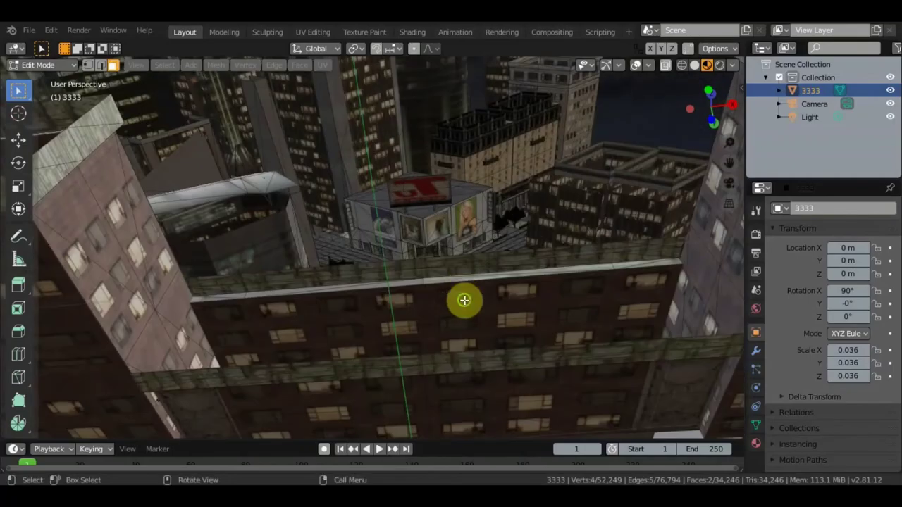
{"action": "middle_click_drag", "start_coordinate": [465, 300], "coordinate": [458, 235]}
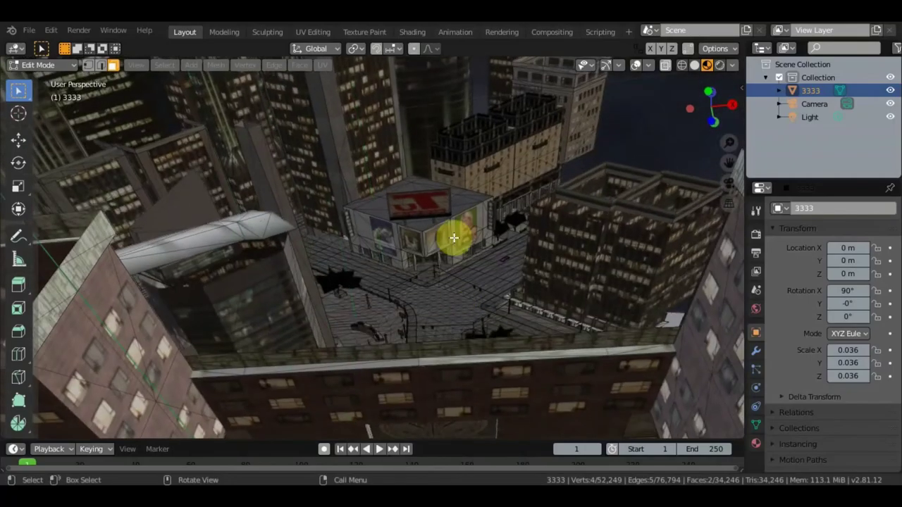
{"action": "scroll", "coordinate": [415, 222], "scroll_direction": "up", "scroll_amount": 4}
{"action": "scroll", "coordinate": [514, 203], "scroll_direction": "down", "scroll_amount": 3}
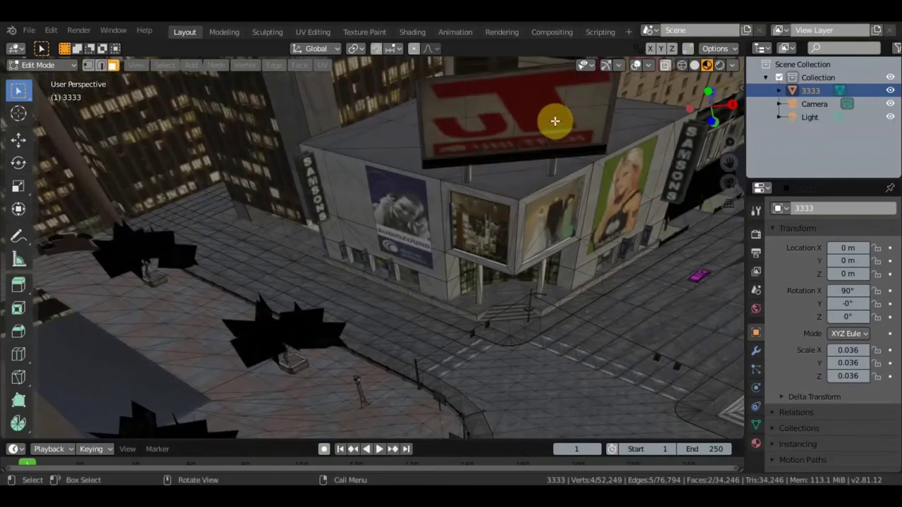
{"action": "left_click", "coordinate": [303, 334]}
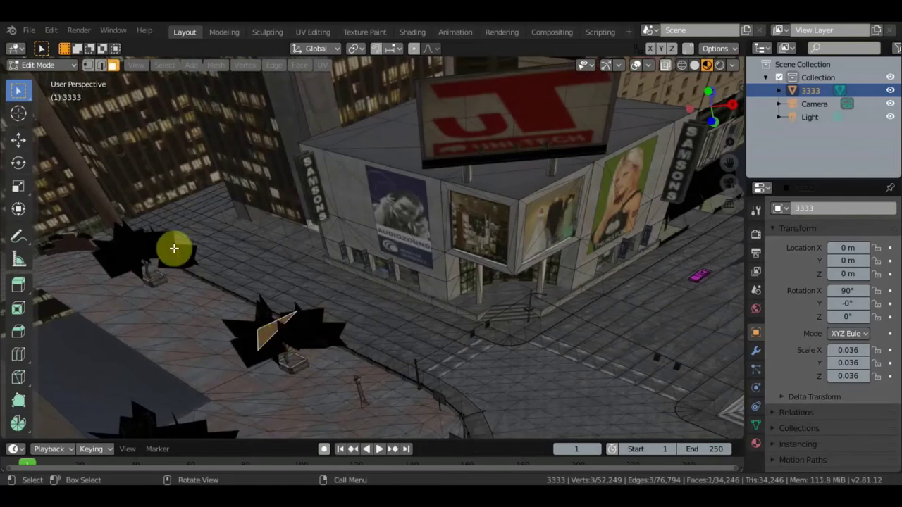
{"action": "mouse_move", "coordinate": [204, 263]}
{"action": "middle_mouse_down"}
{"action": "mouse_move", "coordinate": [222, 273]}
{"action": "mouse_move", "coordinate": [280, 371]}
{"action": "middle_mouse_up"}
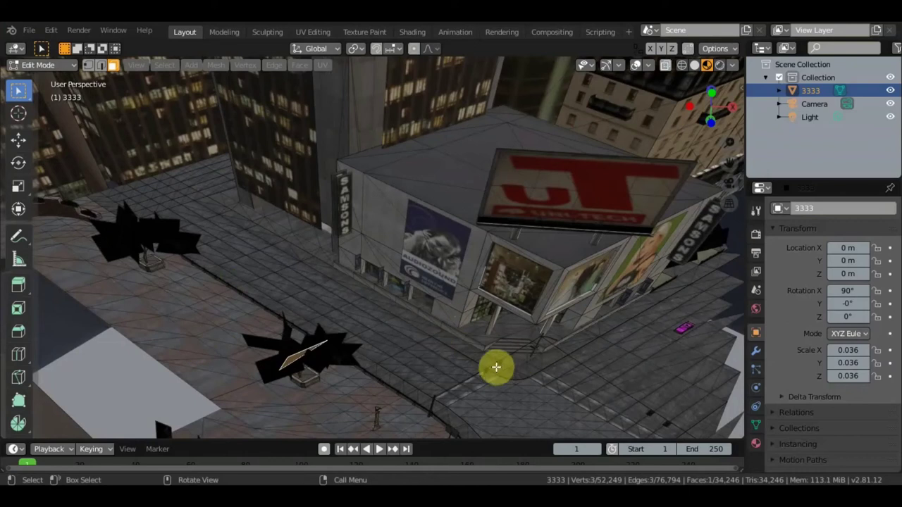
{"action": "mouse_move", "coordinate": [570, 367]}
{"action": "middle_mouse_down"}
{"action": "mouse_move", "coordinate": [595, 359]}
{"action": "mouse_move", "coordinate": [571, 376]}
{"action": "mouse_move", "coordinate": [539, 374]}
{"action": "mouse_move", "coordinate": [556, 318]}
{"action": "mouse_move", "coordinate": [580, 282]}
{"action": "mouse_move", "coordinate": [581, 291]}
{"action": "middle_mouse_up"}
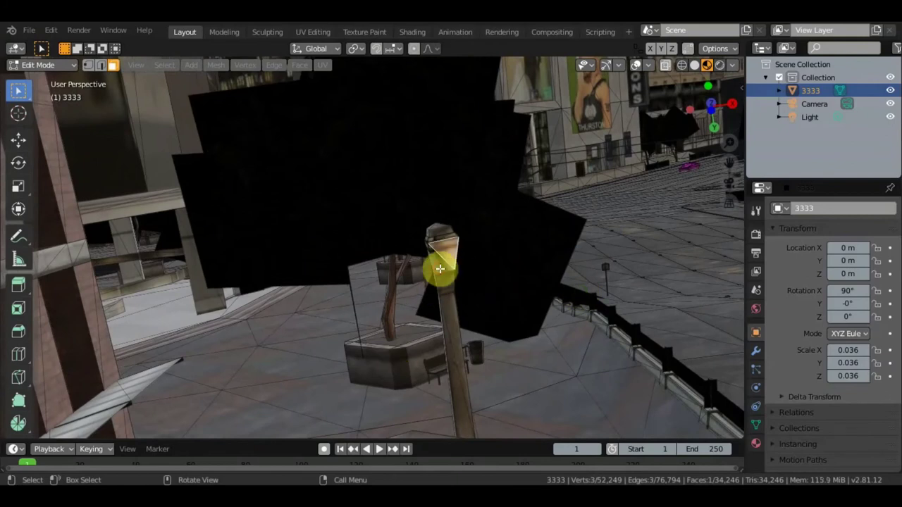
Select the stick inside the crate, then the crate's triangular front face
{"action": "left_click", "coordinate": [386, 324]}
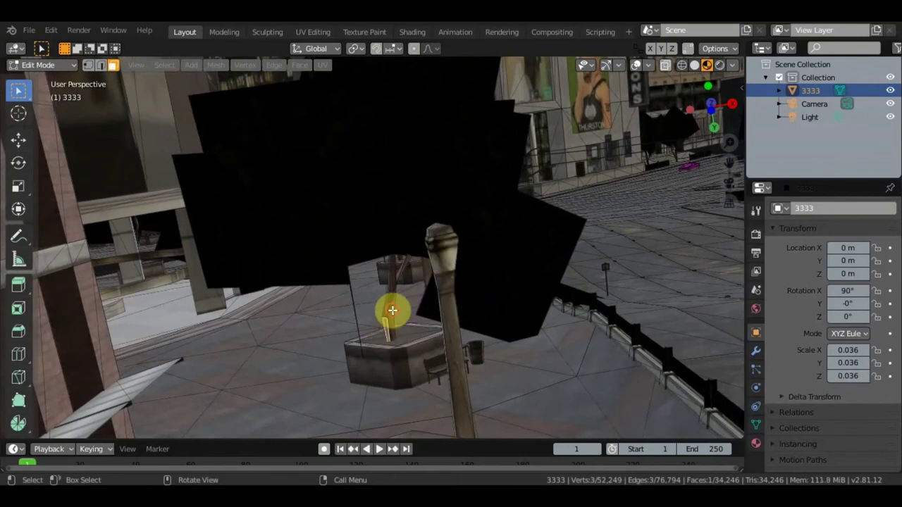
{"action": "left_click", "coordinate": [374, 369]}
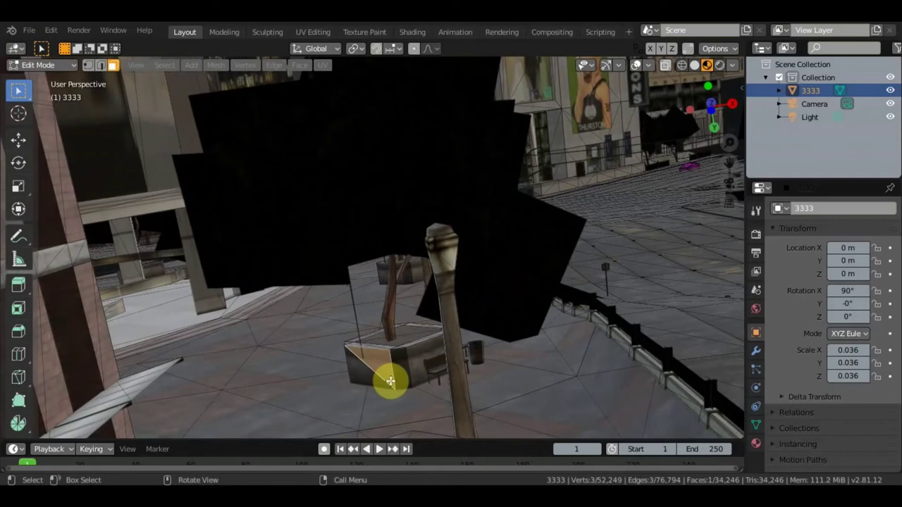
{"action": "middle_click_drag", "start_coordinate": [227, 330], "coordinate": [228, 329]}
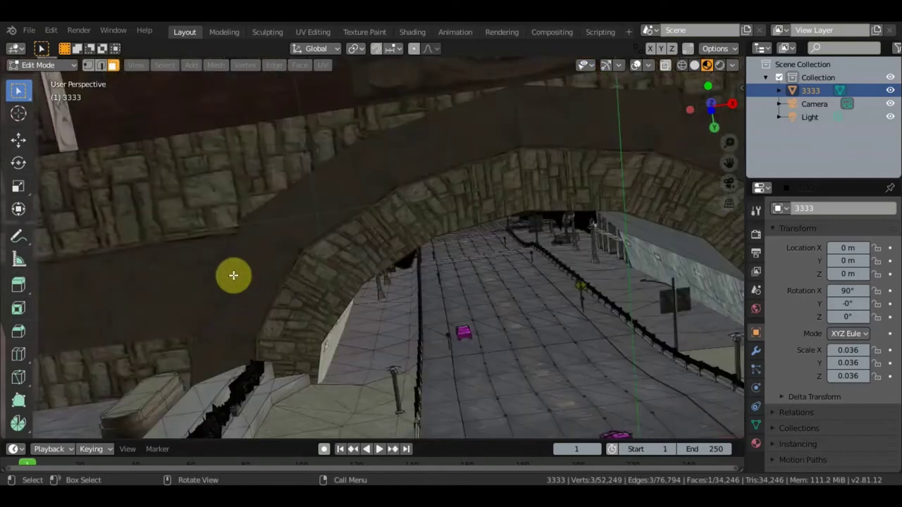
{"action": "middle_click_drag", "start_coordinate": [233, 274], "coordinate": [244, 268]}
Select triangle faces on the wall left of the arch, then switch to Front Orthographic view
{"action": "left_click", "coordinate": [262, 244]}
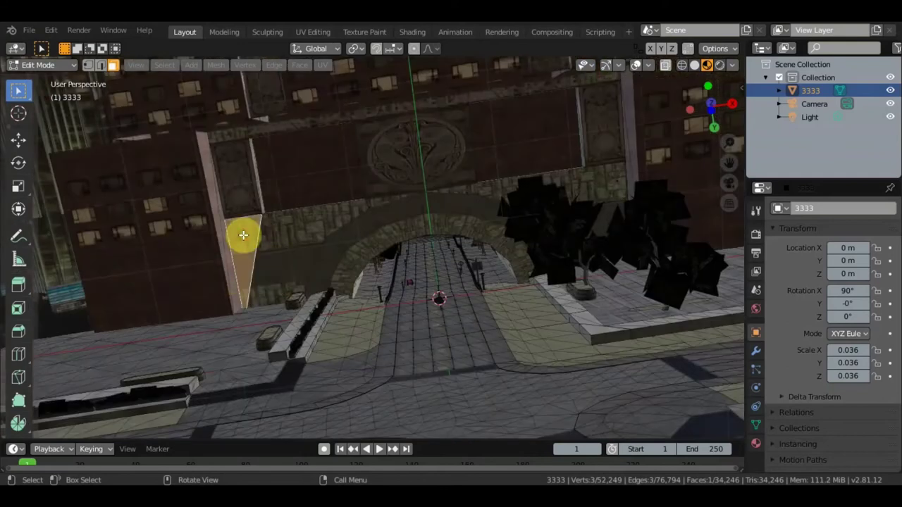
{"action": "left_click", "coordinate": [196, 273]}
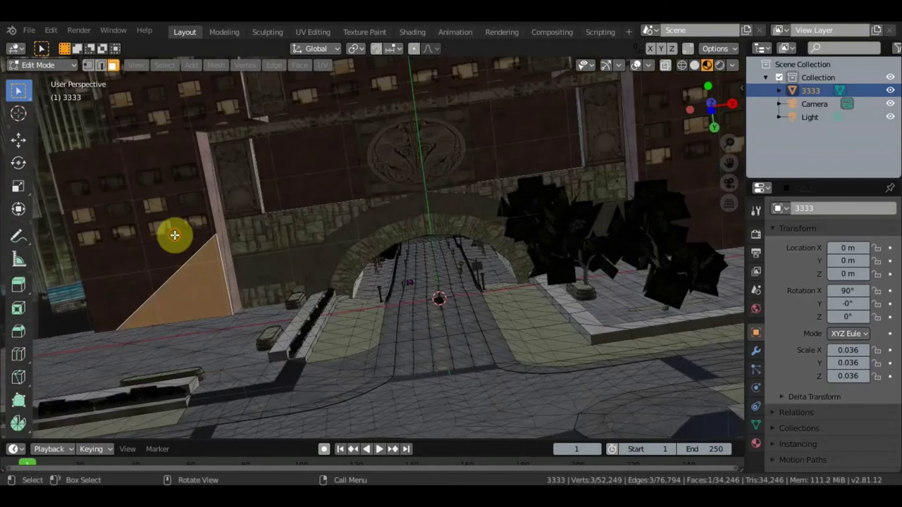
{"action": "left_click", "coordinate": [174, 236]}
{"action": "left_click", "coordinate": [178, 203]}
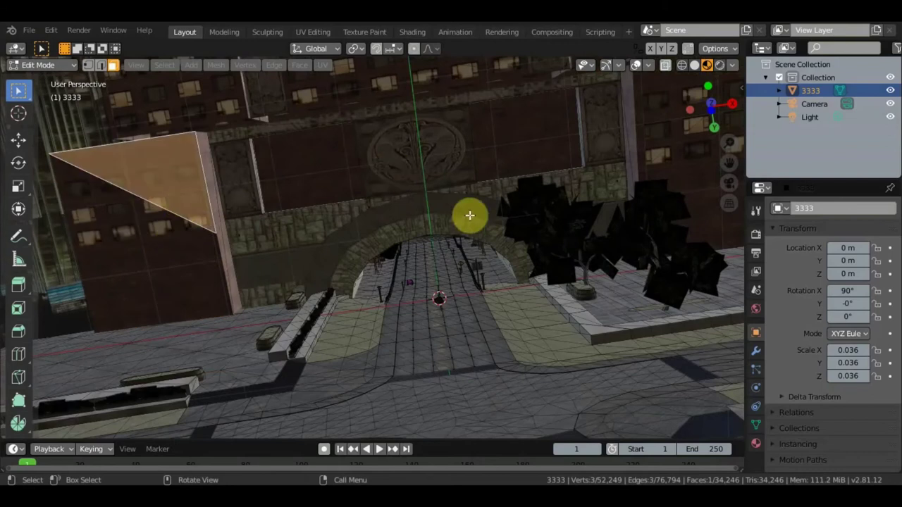
{"action": "key", "text": "KP_1"}
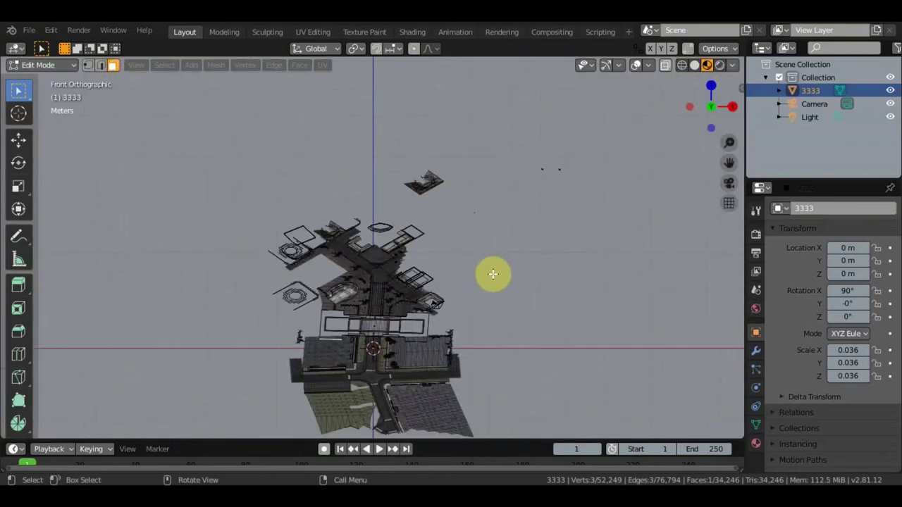
{"action": "scroll", "coordinate": [492, 274], "scroll_direction": "down", "scroll_amount": 2}
{"action": "mouse_move", "coordinate": [500, 284]}
{"action": "middle_mouse_down", "text": "shift"}
{"action": "mouse_move", "coordinate": [516, 235]}
{"action": "mouse_move", "coordinate": [498, 268]}
{"action": "mouse_move", "coordinate": [413, 327]}
{"action": "mouse_move", "coordinate": [435, 271]}
{"action": "middle_mouse_up", "text": "shift"}
{"action": "scroll", "coordinate": [515, 236], "scroll_direction": "up", "scroll_amount": 5}
{"action": "key", "text": "KP_1"}
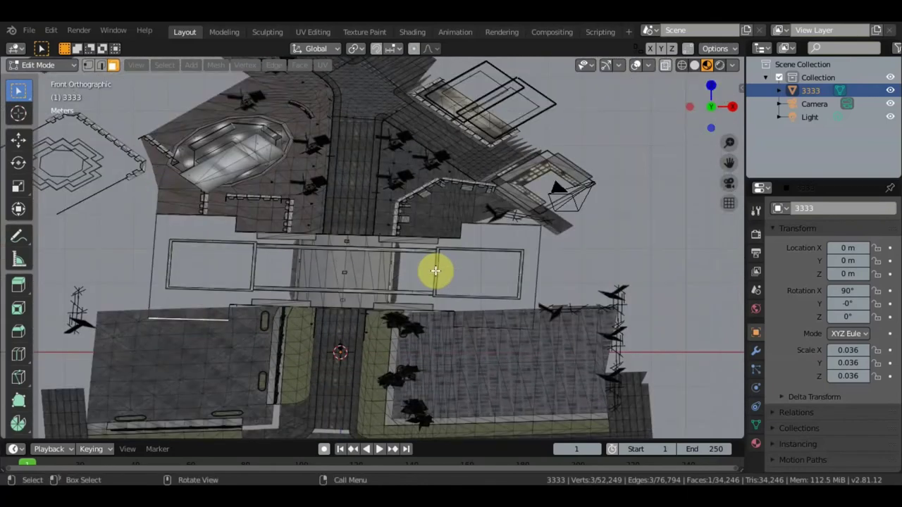
{"action": "scroll", "coordinate": [461, 250], "scroll_direction": "up", "scroll_amount": 2}
{"action": "mouse_move", "coordinate": [471, 247]}
{"action": "middle_mouse_down", "text": "shift"}
{"action": "mouse_move", "coordinate": [524, 171]}
{"action": "mouse_move", "coordinate": [528, 393]}
{"action": "mouse_move", "coordinate": [518, 375]}
{"action": "middle_mouse_up", "text": "shift"}
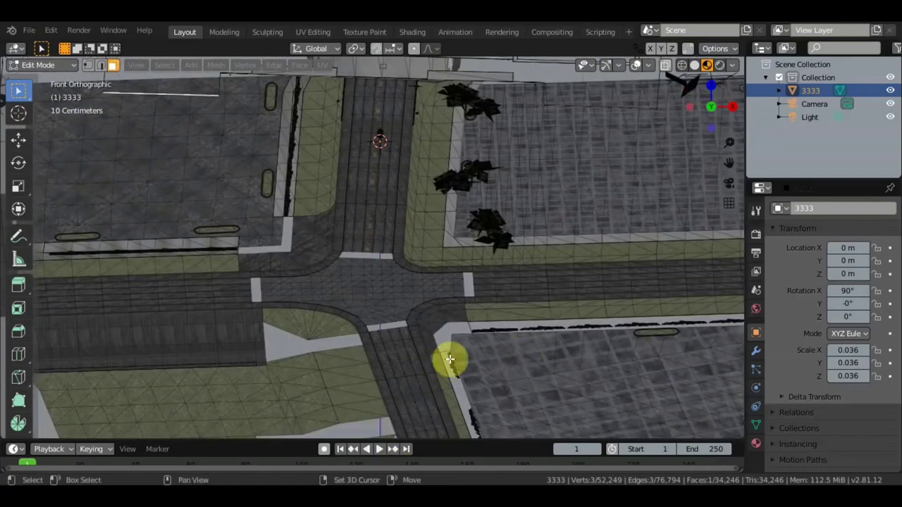
{"action": "middle_click_drag", "start_coordinate": [407, 322], "coordinate": [433, 240], "text": "shift"}
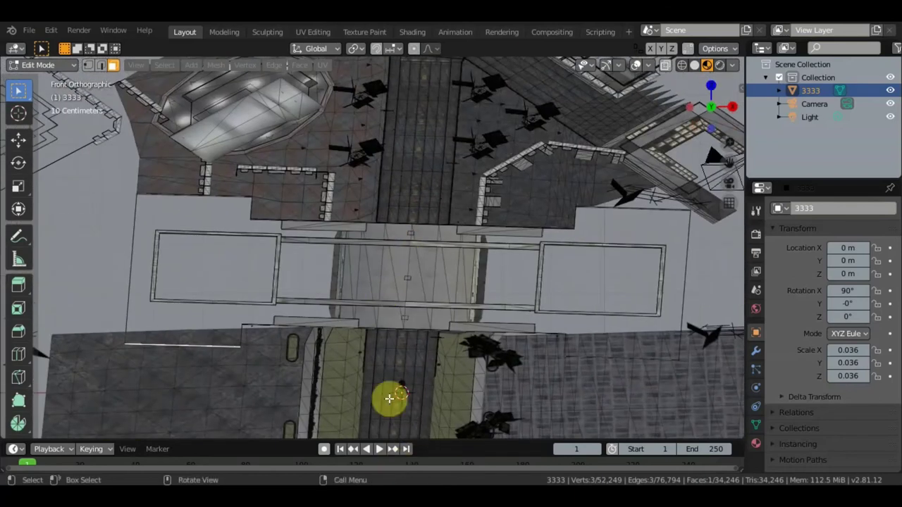
{"action": "middle_click_drag", "start_coordinate": [403, 382], "coordinate": [413, 87], "text": "shift"}
{"action": "middle_click_drag", "start_coordinate": [401, 386], "coordinate": [382, 322], "text": "shift"}
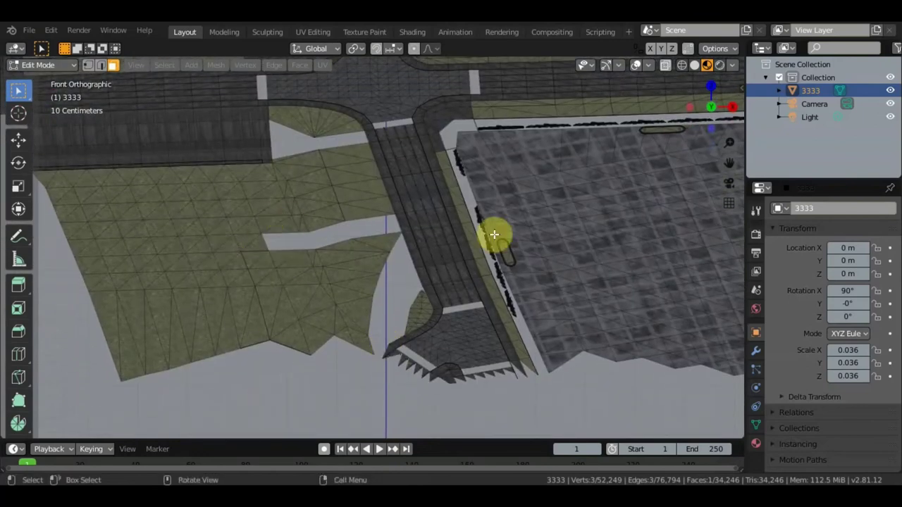
{"action": "mouse_move", "coordinate": [527, 244]}
{"action": "middle_mouse_down", "text": "shift"}
{"action": "mouse_move", "coordinate": [554, 359]}
{"action": "mouse_move", "coordinate": [568, 77]}
{"action": "mouse_move", "coordinate": [474, 287]}
{"action": "mouse_move", "coordinate": [497, 268]}
{"action": "mouse_move", "coordinate": [368, 292]}
{"action": "middle_mouse_up", "text": "shift"}
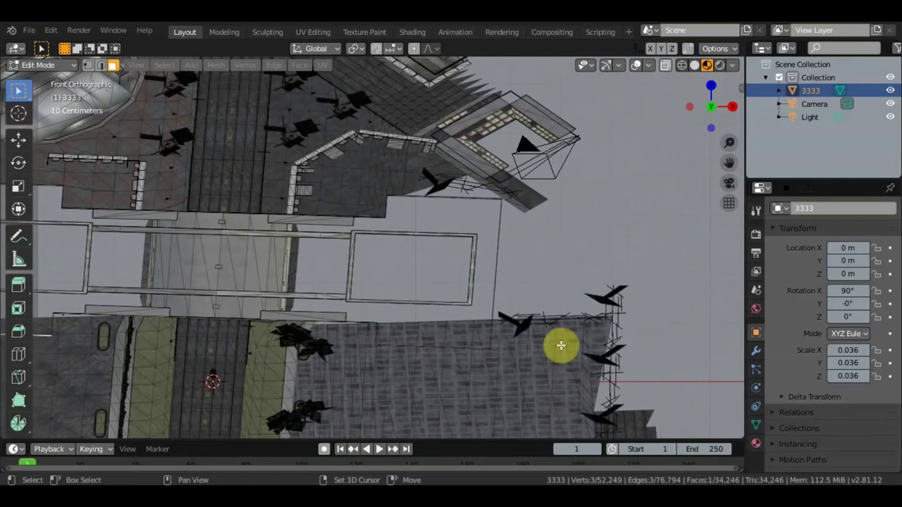
{"action": "mouse_move", "coordinate": [511, 317]}
{"action": "middle_mouse_down", "text": "shift"}
{"action": "mouse_move", "coordinate": [605, 399]}
{"action": "mouse_move", "coordinate": [714, 61]}
{"action": "mouse_move", "coordinate": [700, 209]}
{"action": "middle_mouse_up", "text": "shift"}
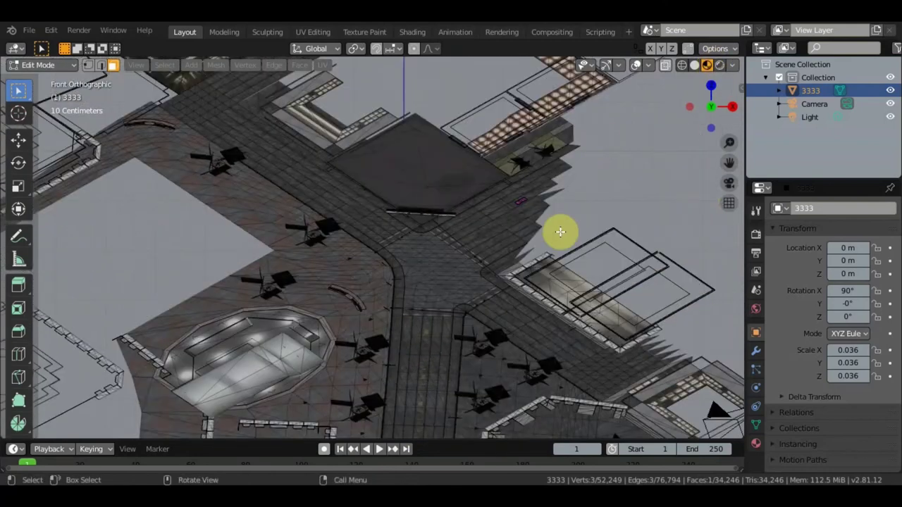